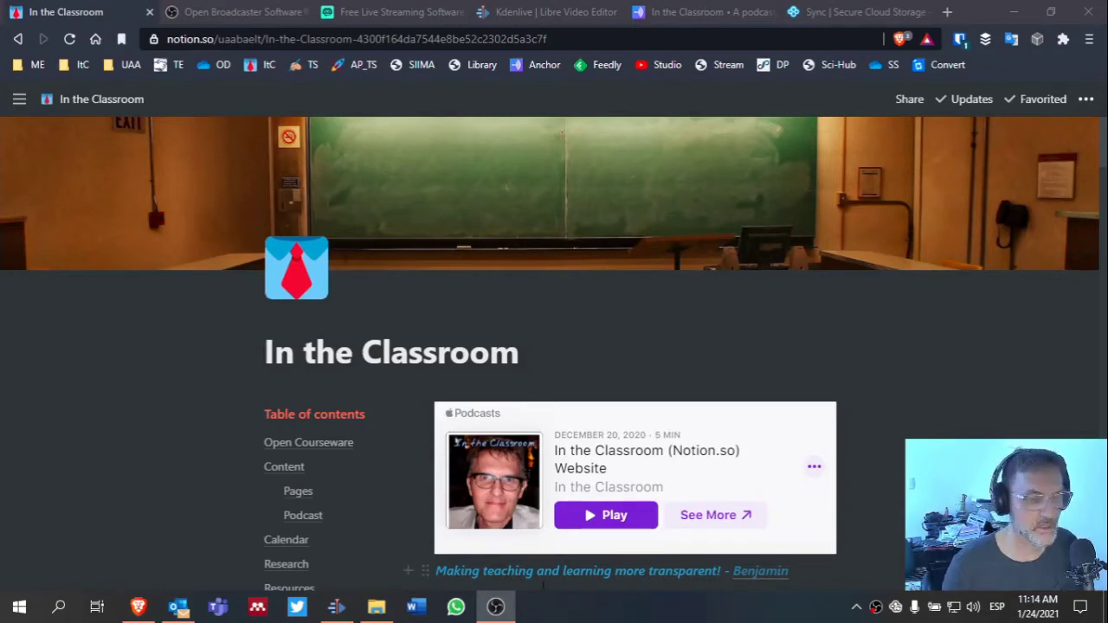
Step: Review the OBS Studio and Streamlabs OBS sites, then minimise Brave to reveal Kdenlive
{"action": "left_click", "coordinate": [238, 11]}
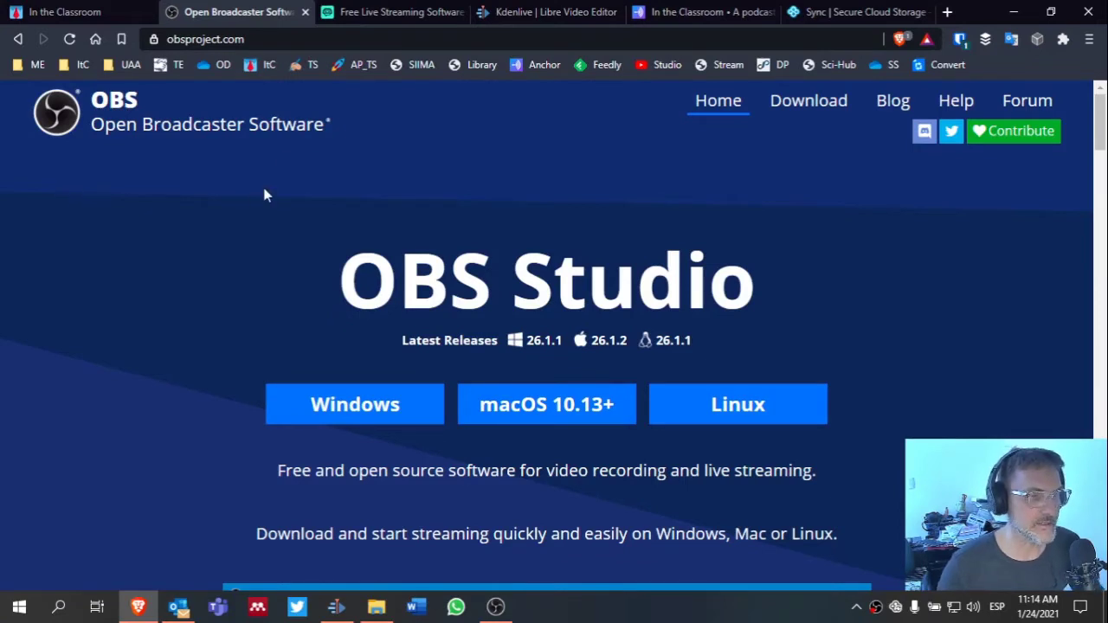
{"action": "left_click", "coordinate": [386, 12]}
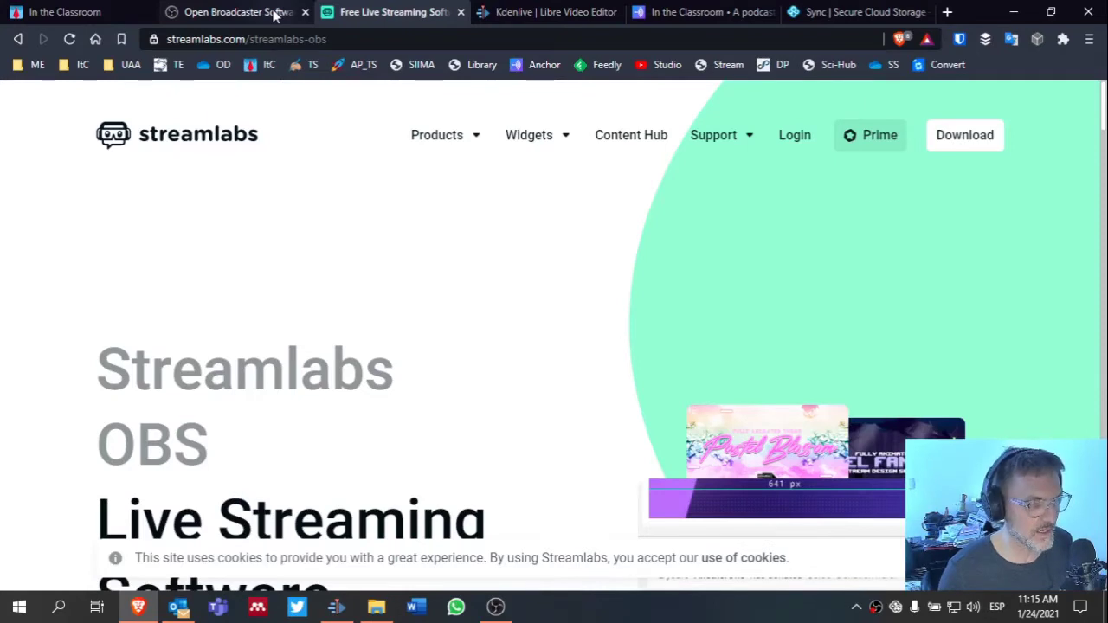
{"action": "left_click", "coordinate": [216, 11]}
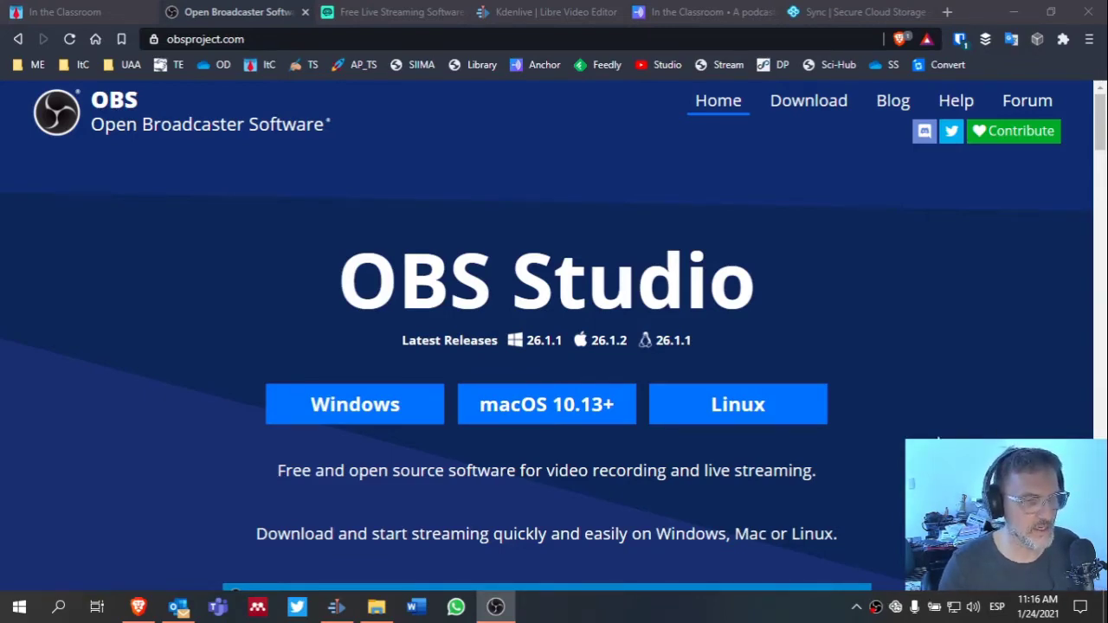
{"action": "left_click", "coordinate": [1013, 12]}
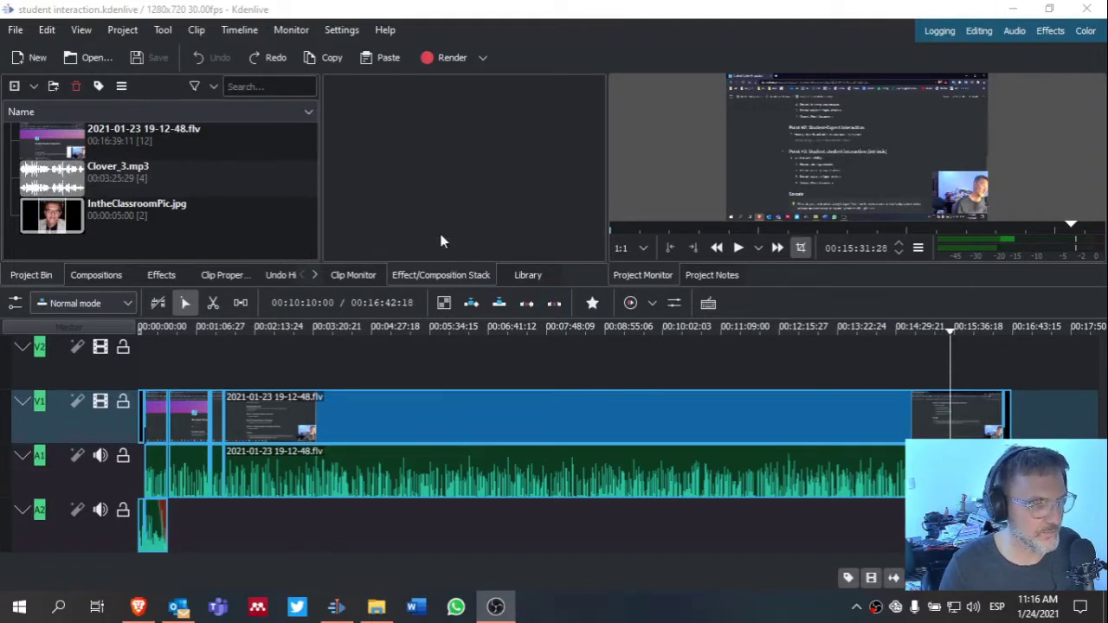
Step: Restore Brave, view the Kdenlive website offering version 20.12.1, then minimise it
{"action": "left_click", "coordinate": [496, 607]}
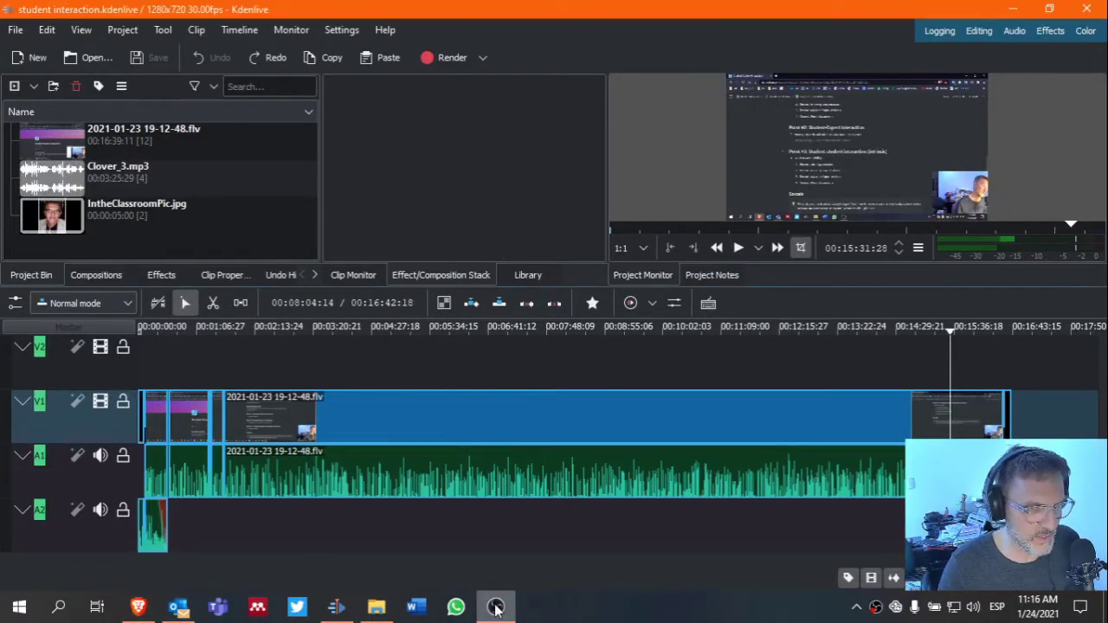
{"action": "left_click", "coordinate": [138, 607]}
{"action": "left_click", "coordinate": [402, 11]}
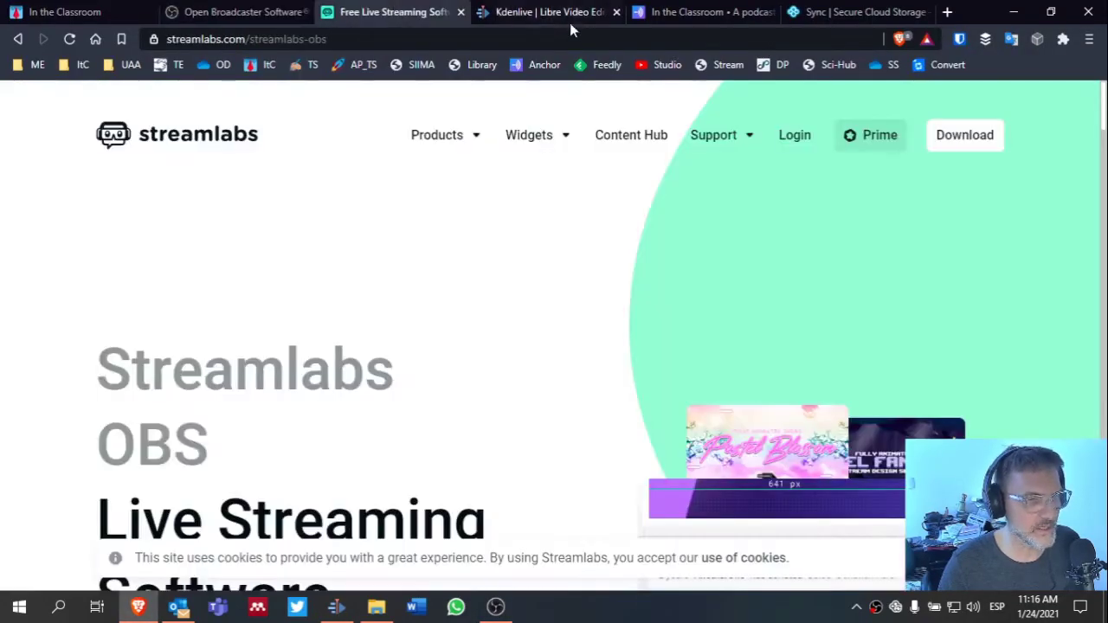
{"action": "left_click", "coordinate": [550, 11]}
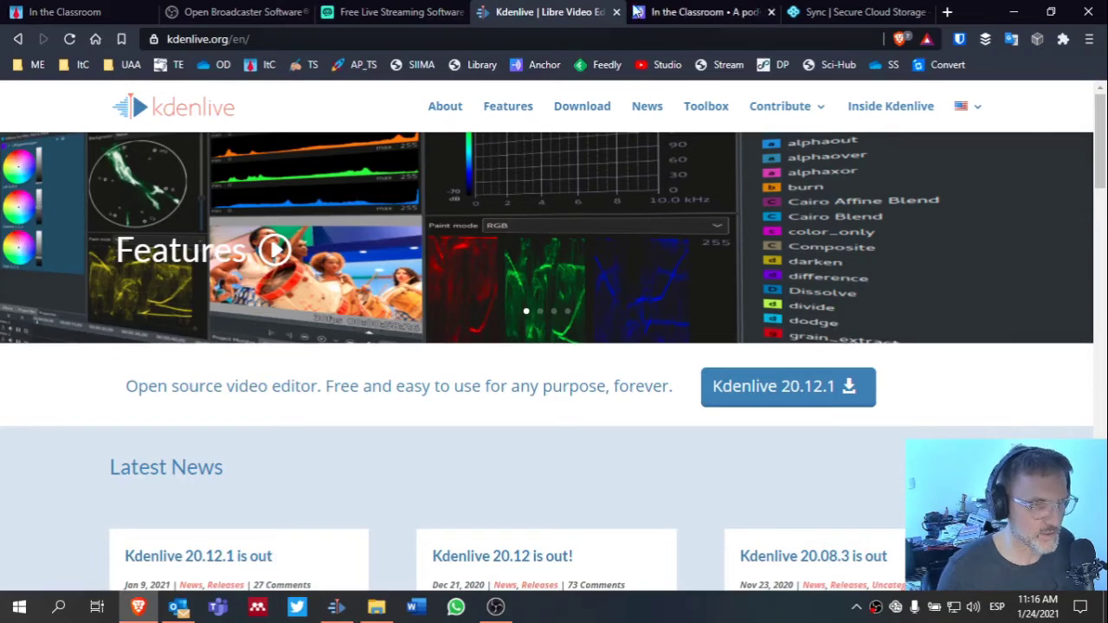
{"action": "left_click", "coordinate": [1013, 11]}
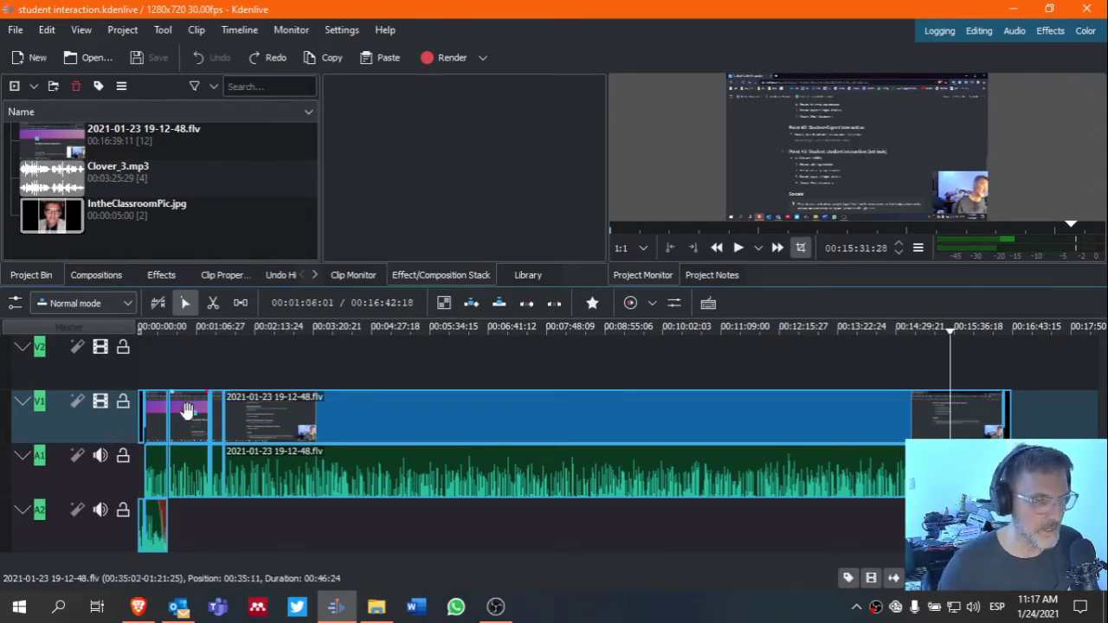
Step: Preview IntheClassroomPic.jpg, Clover_3.mp3 and the screen recording in the Clip Monitor
{"action": "left_click", "coordinate": [113, 209]}
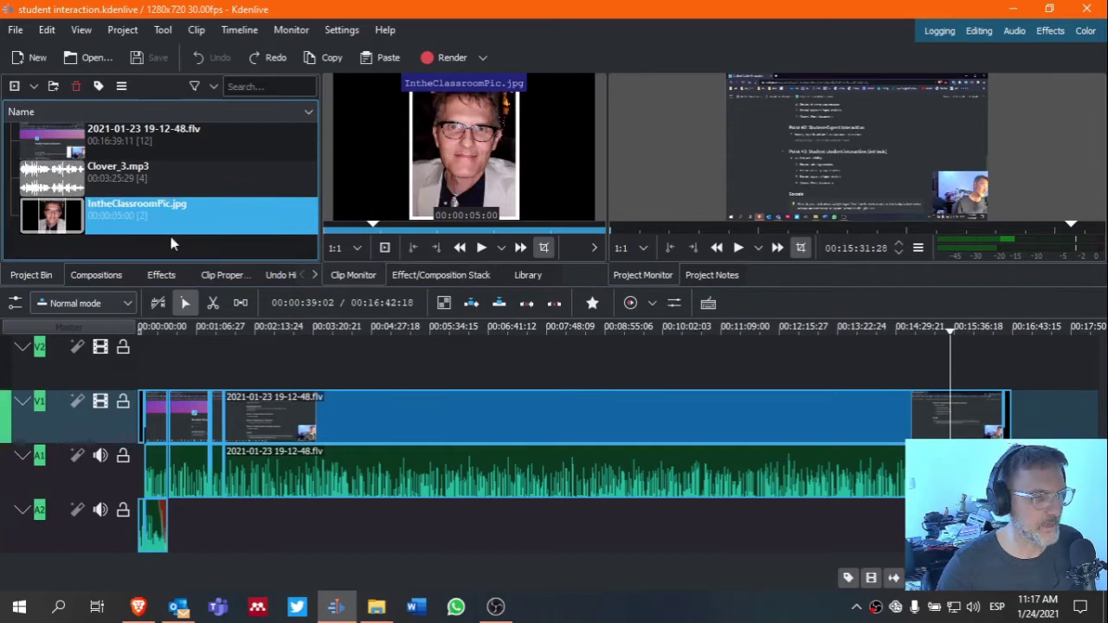
{"action": "left_click", "coordinate": [143, 179]}
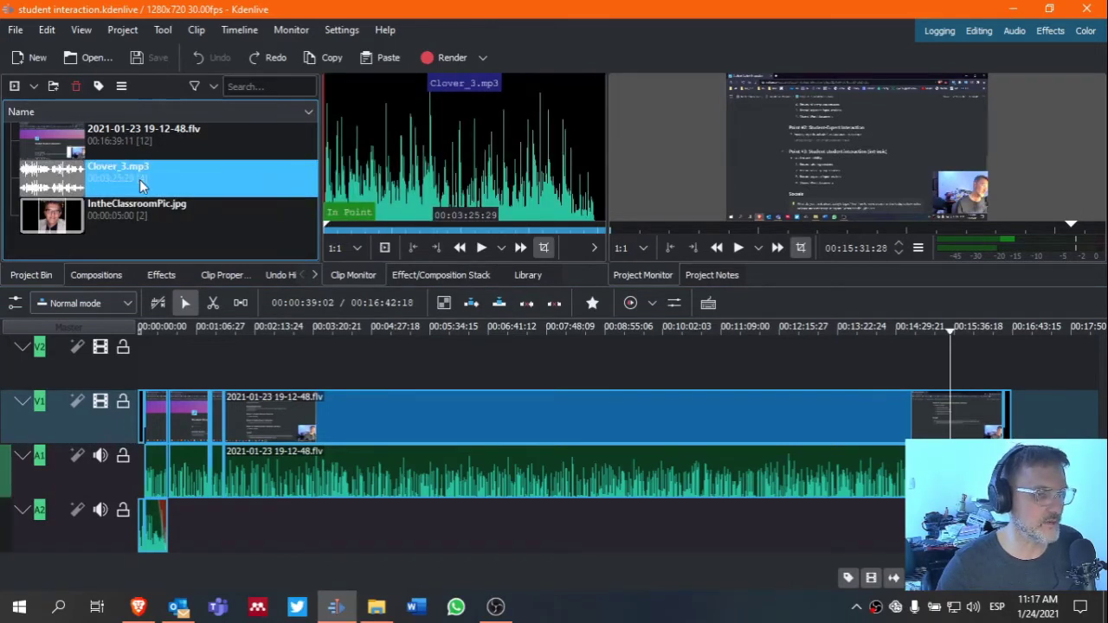
{"action": "left_click", "coordinate": [132, 141]}
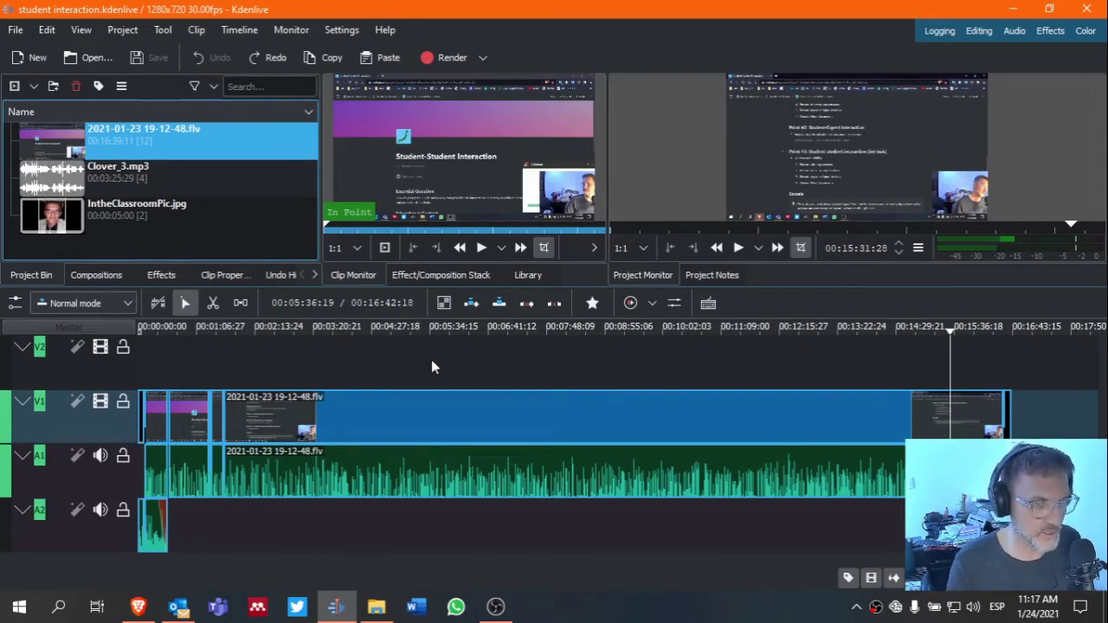
Step: Delete the selected timeline video and audio clips, then undo to restore them
{"action": "left_click", "coordinate": [372, 356]}
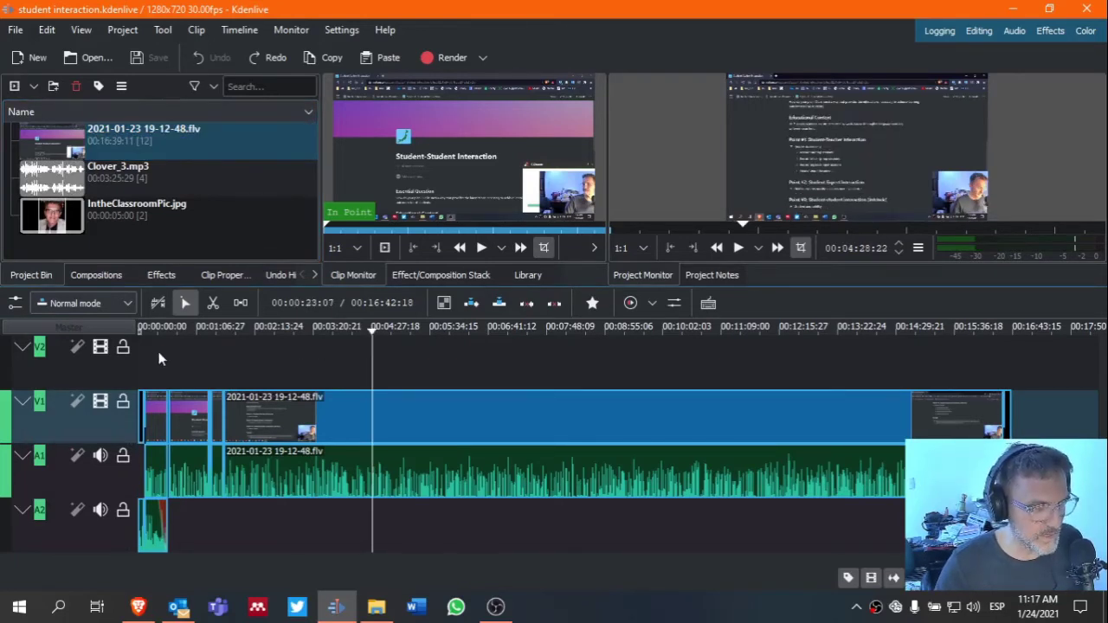
{"action": "left_click_drag", "start_coordinate": [159, 351], "coordinate": [813, 474]}
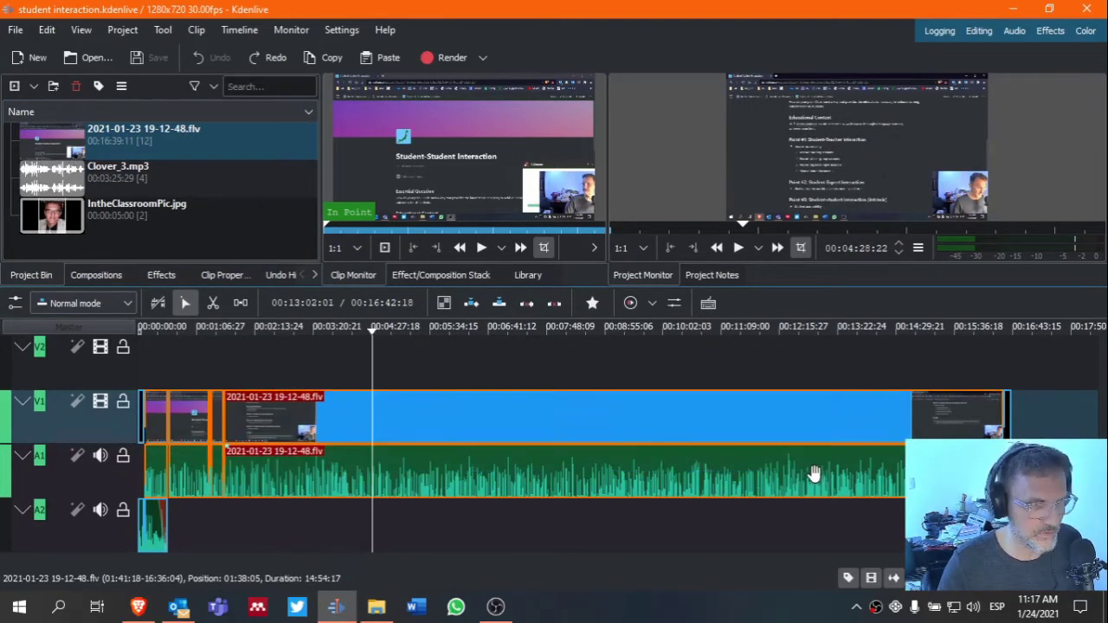
{"action": "key", "text": "Delete"}
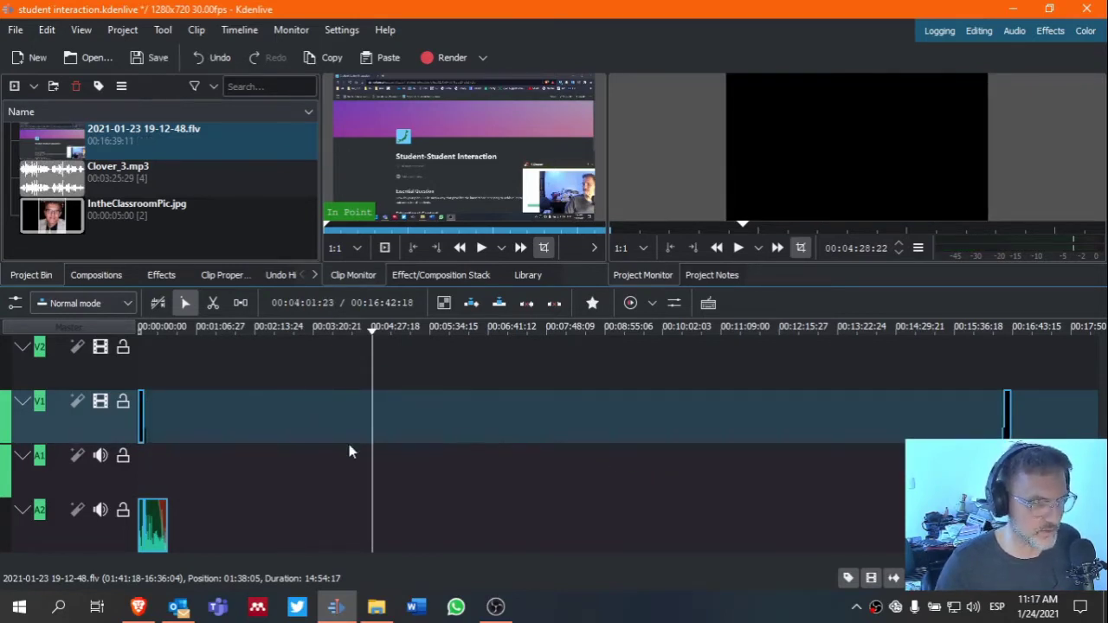
{"action": "key", "text": "ctrl+z"}
{"action": "left_click", "coordinate": [227, 333]}
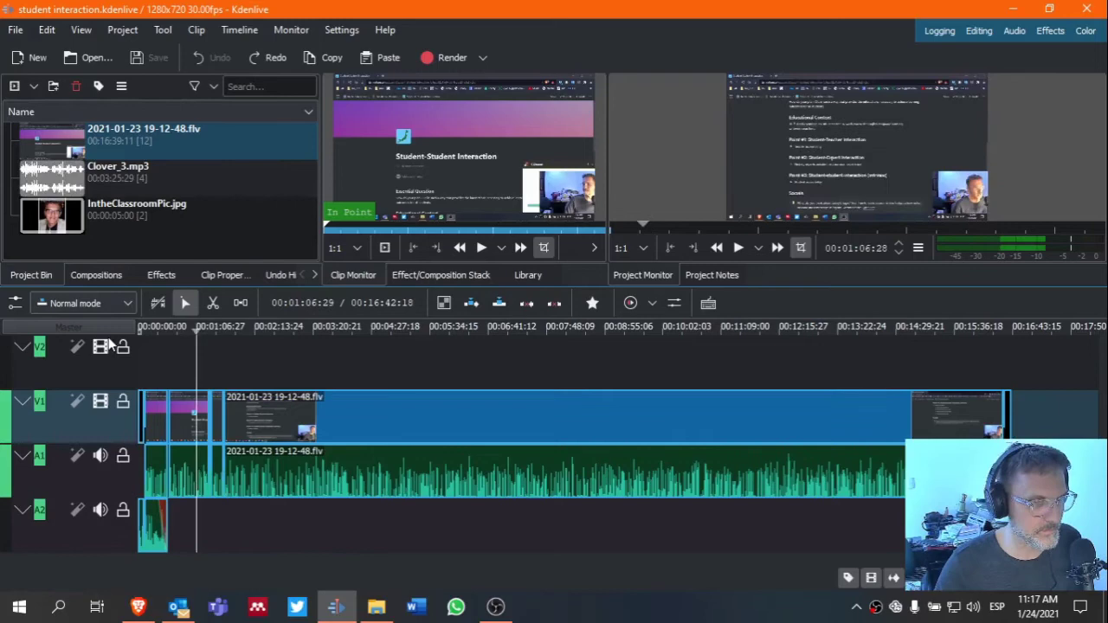
Step: Play the podcast opening from the start and replay the picture-to-recording transition
{"action": "key", "text": "Home"}
{"action": "scroll", "coordinate": [639, 514], "scroll_direction": "up", "scroll_amount": 3}
{"action": "scroll", "coordinate": [638, 514], "scroll_direction": "up", "scroll_amount": 3}
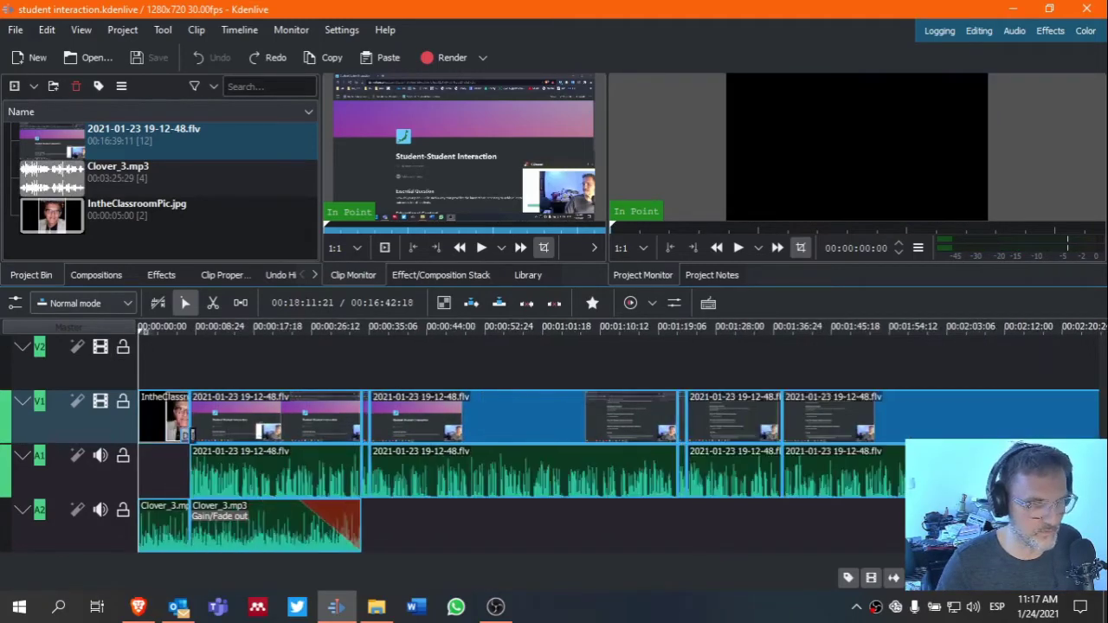
{"action": "scroll", "coordinate": [639, 514], "scroll_direction": "up", "scroll_amount": 3}
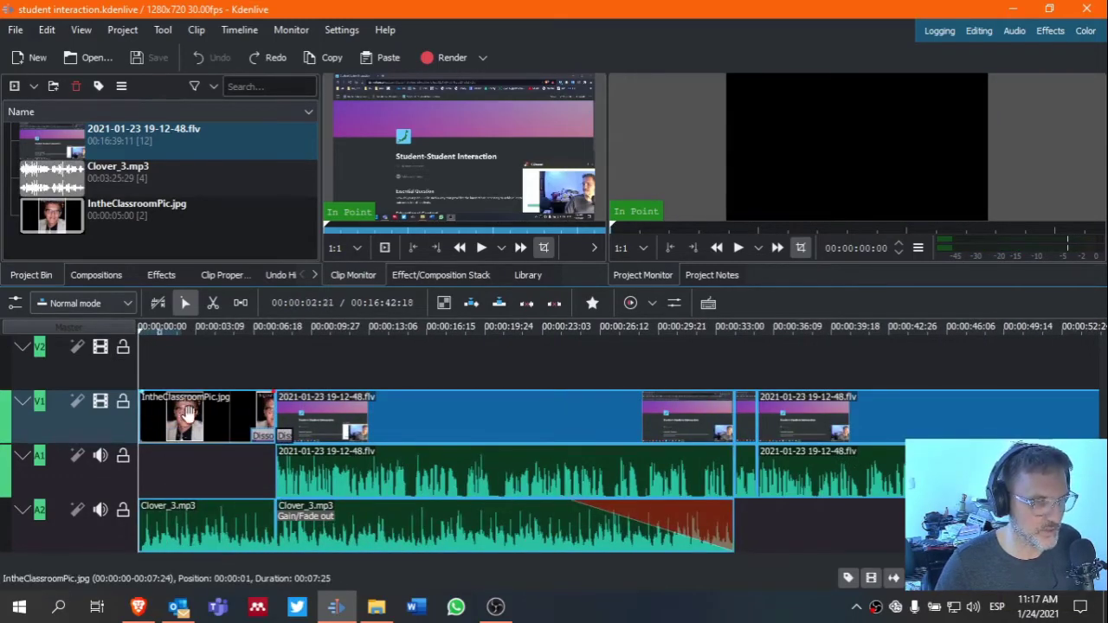
{"action": "key", "text": "space"}
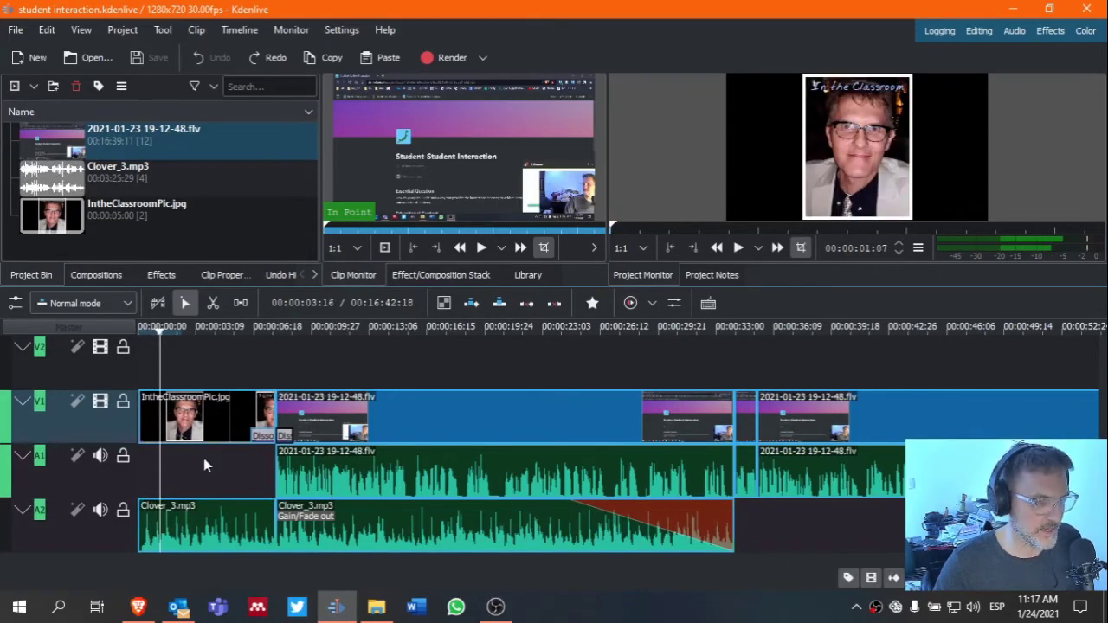
{"action": "left_click", "coordinate": [273, 329]}
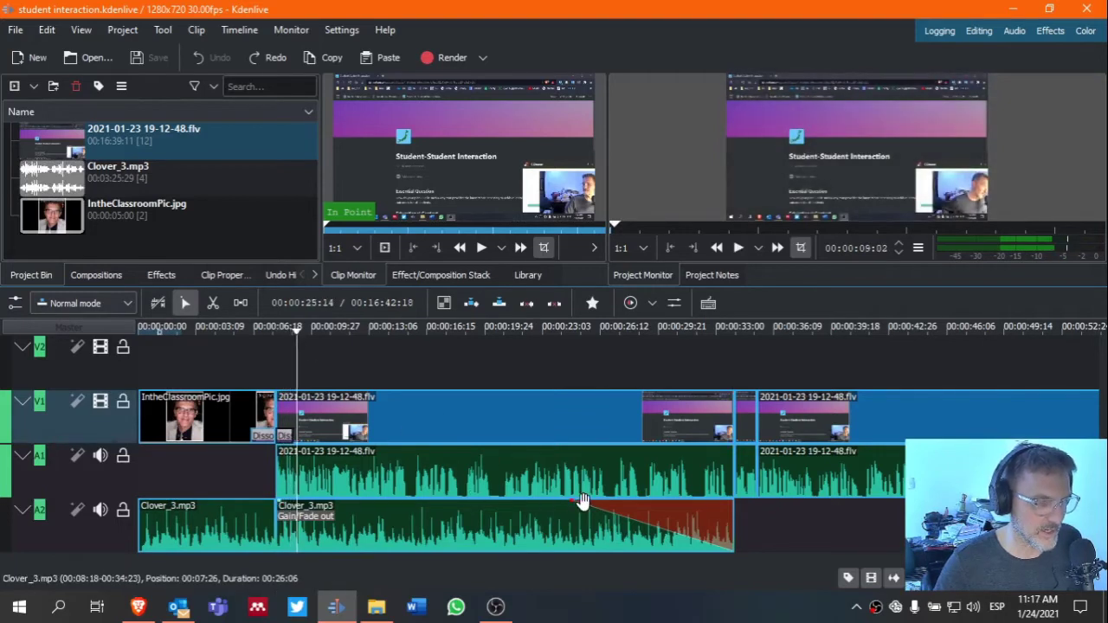
{"action": "left_click", "coordinate": [272, 332]}
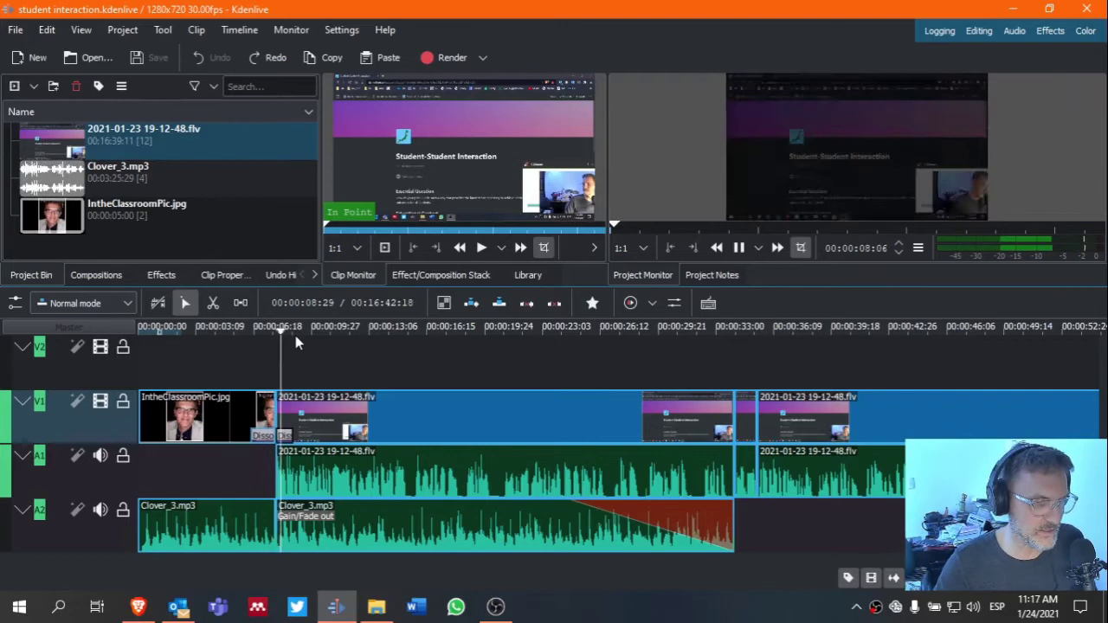
{"action": "left_click", "coordinate": [293, 340]}
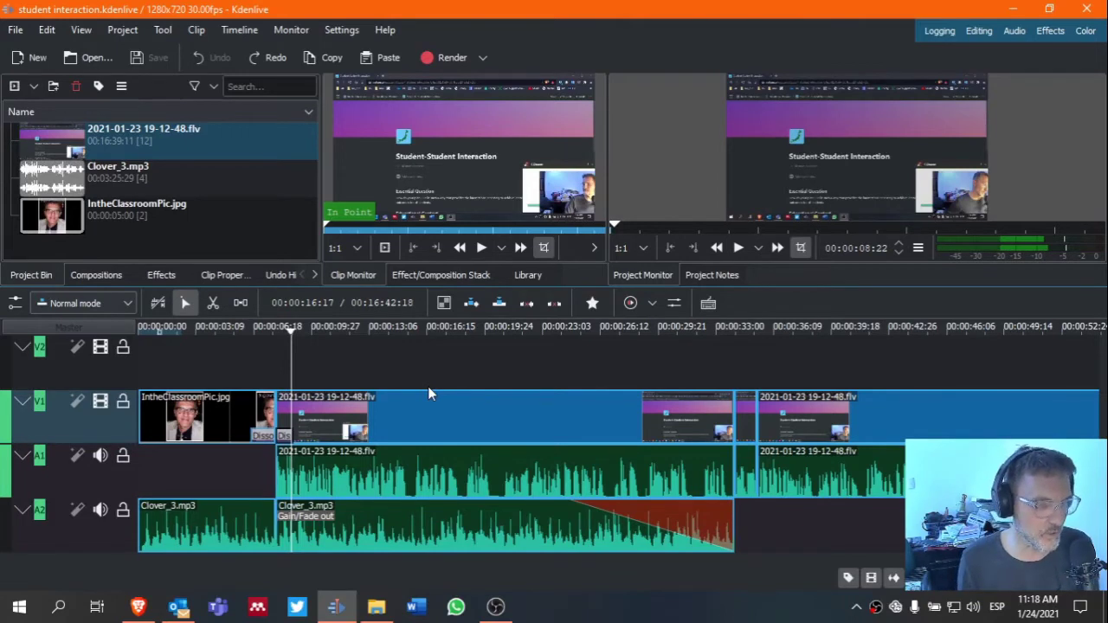
Step: Select the Dissolve between the classroom picture and recording and show its settings
{"action": "left_click", "coordinate": [251, 336]}
{"action": "left_click", "coordinate": [258, 334]}
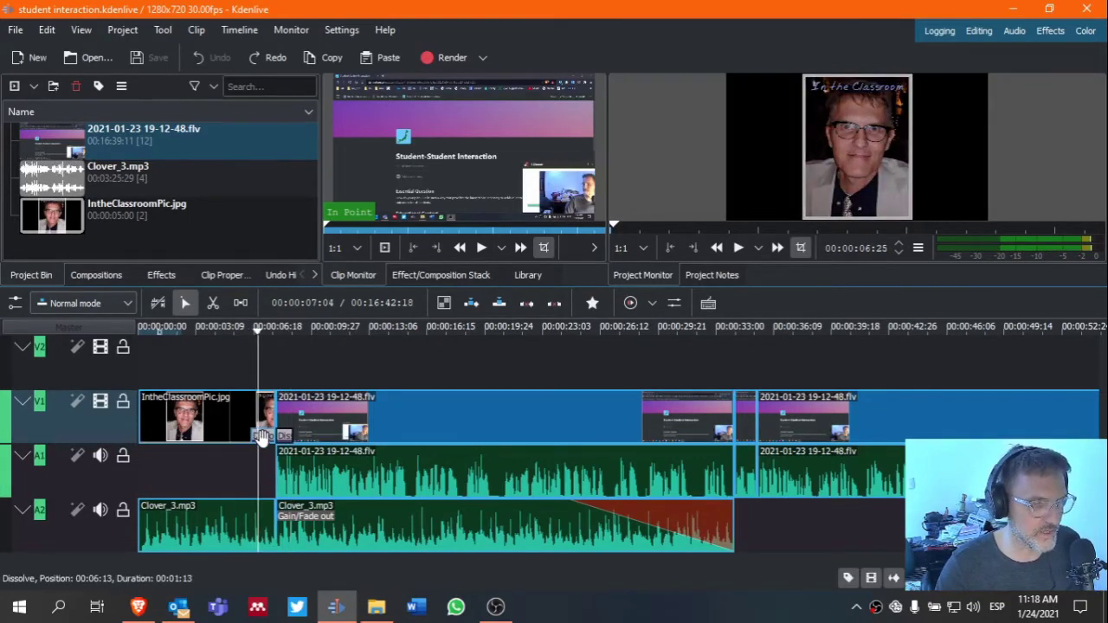
{"action": "left_click", "coordinate": [260, 433]}
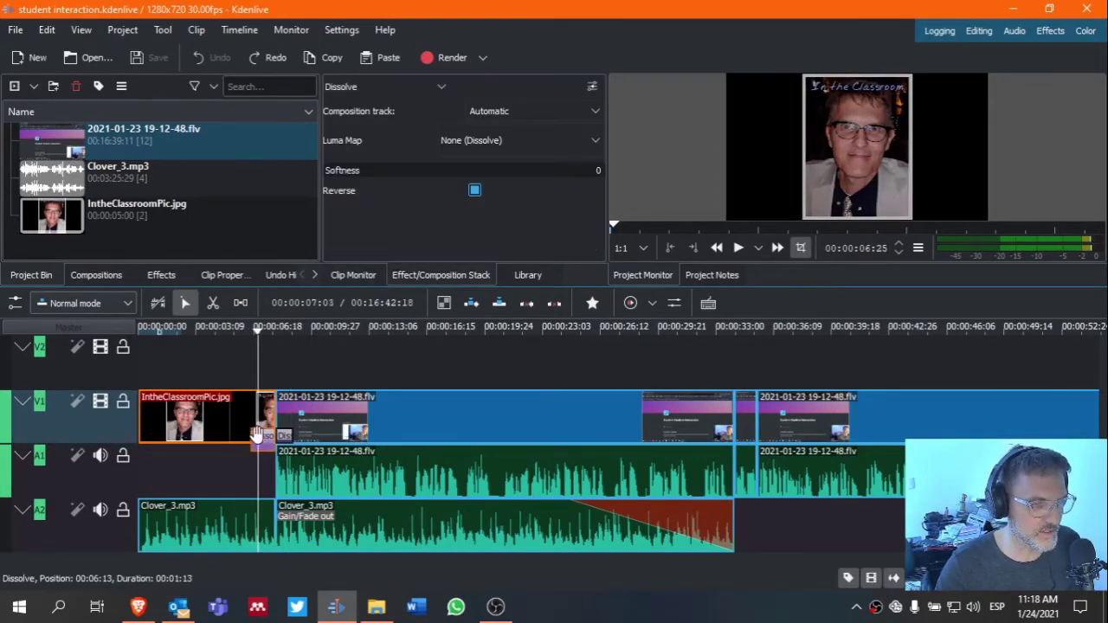
Step: Preview the Dissolve composition, then show Clover_3.mp3's effects: 20% Gain and Fade out
{"action": "left_click", "coordinate": [96, 274]}
{"action": "scroll", "coordinate": [78, 216], "scroll_direction": "down", "scroll_amount": 3}
{"action": "left_click", "coordinate": [74, 220]}
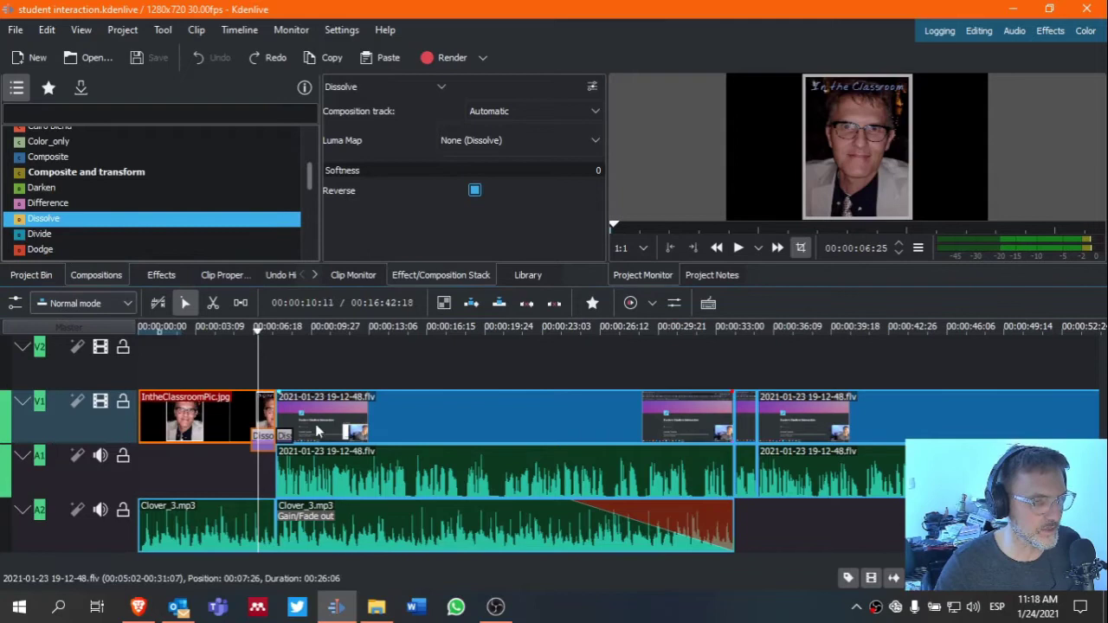
{"action": "left_click", "coordinate": [262, 355]}
{"action": "key", "text": "space"}
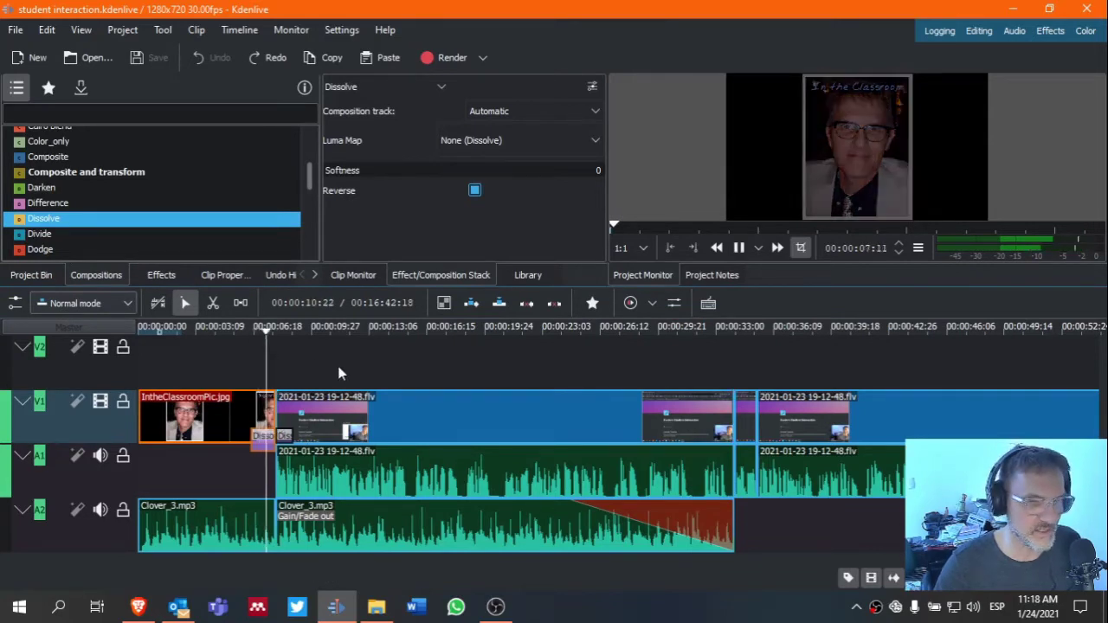
{"action": "key", "text": "space"}
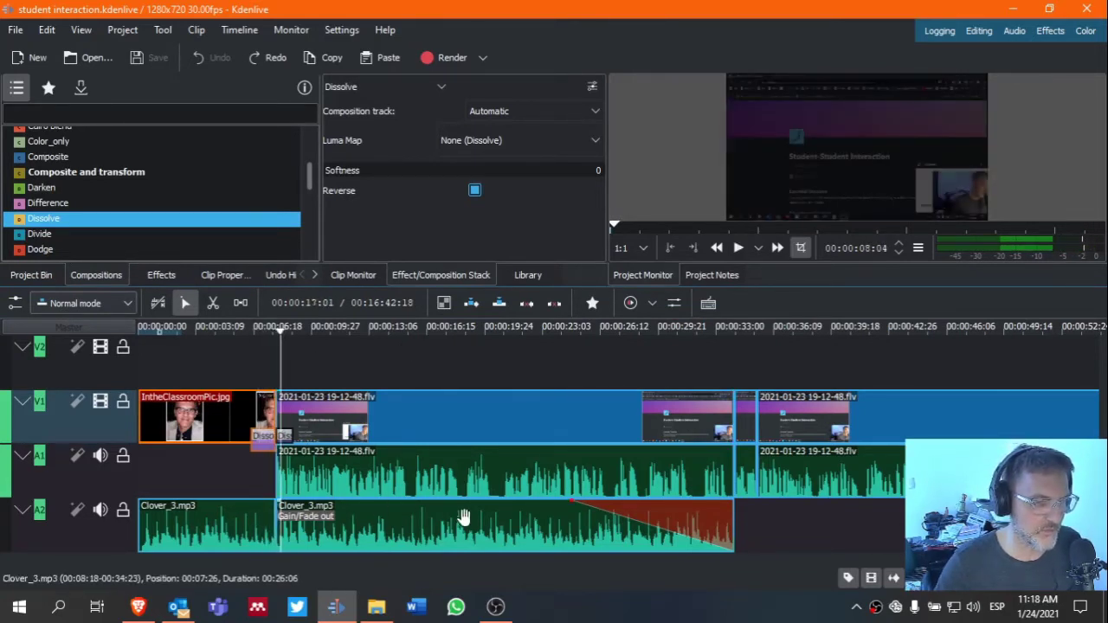
{"action": "left_click", "coordinate": [683, 530]}
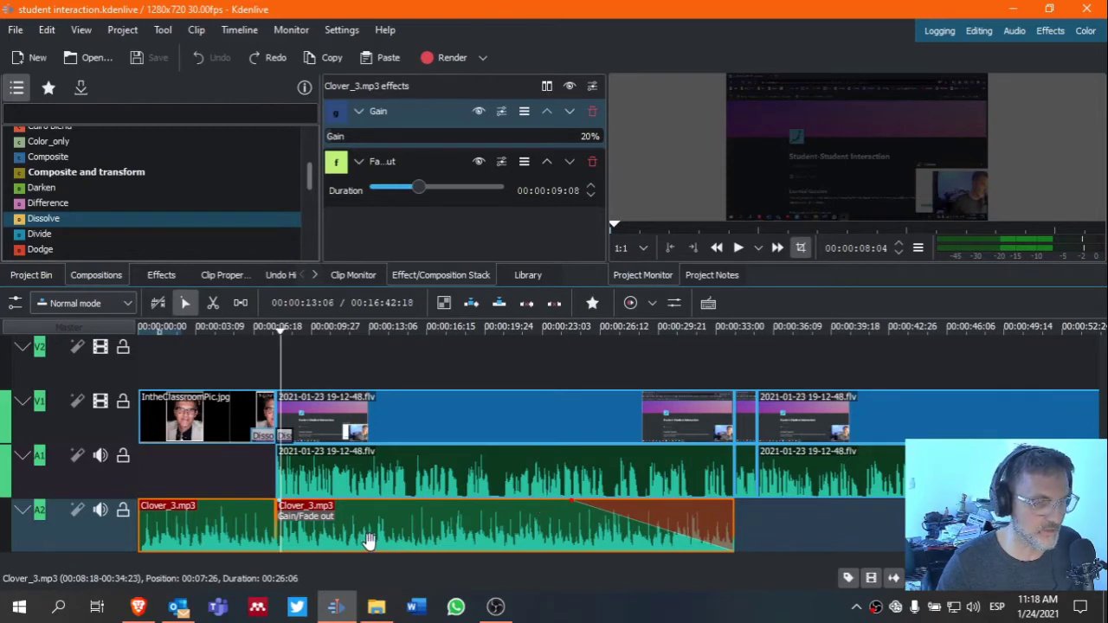
Step: Browse the effects library's correction categories and replay the project before the dissolve
{"action": "left_click", "coordinate": [161, 275]}
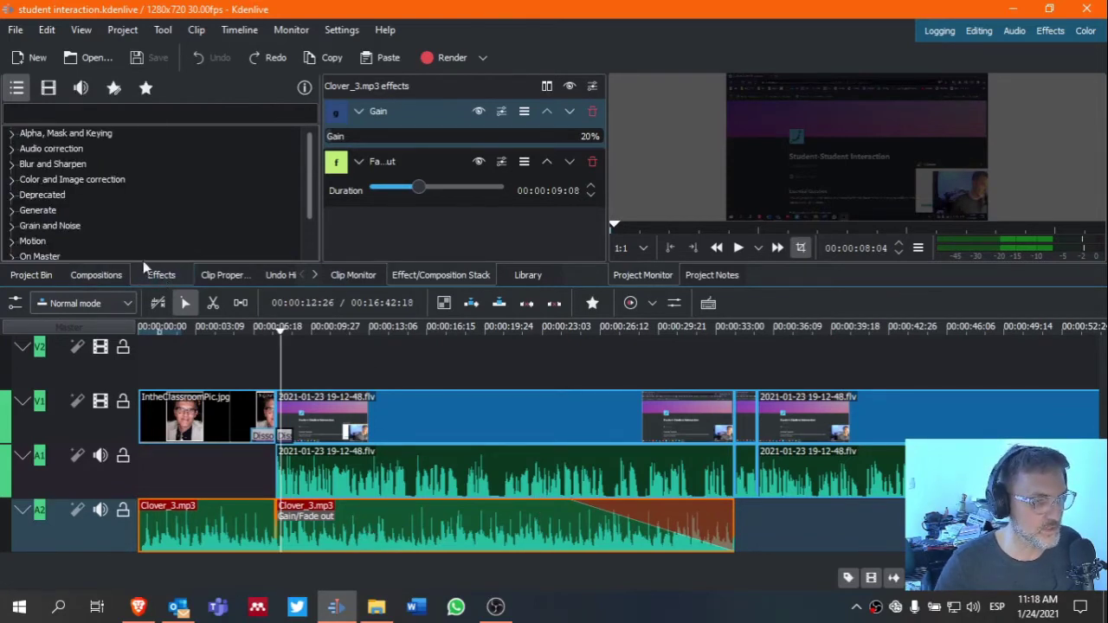
{"action": "left_click", "coordinate": [94, 184]}
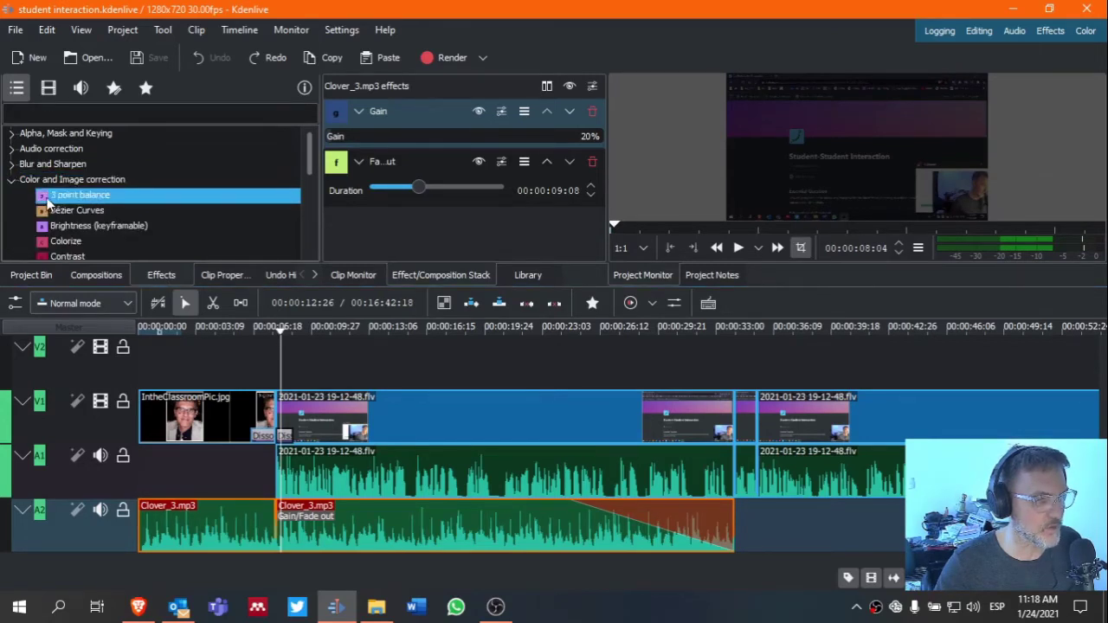
{"action": "scroll", "coordinate": [115, 232], "scroll_direction": "down", "scroll_amount": 2}
{"action": "scroll", "coordinate": [117, 231], "scroll_direction": "up", "scroll_amount": 3}
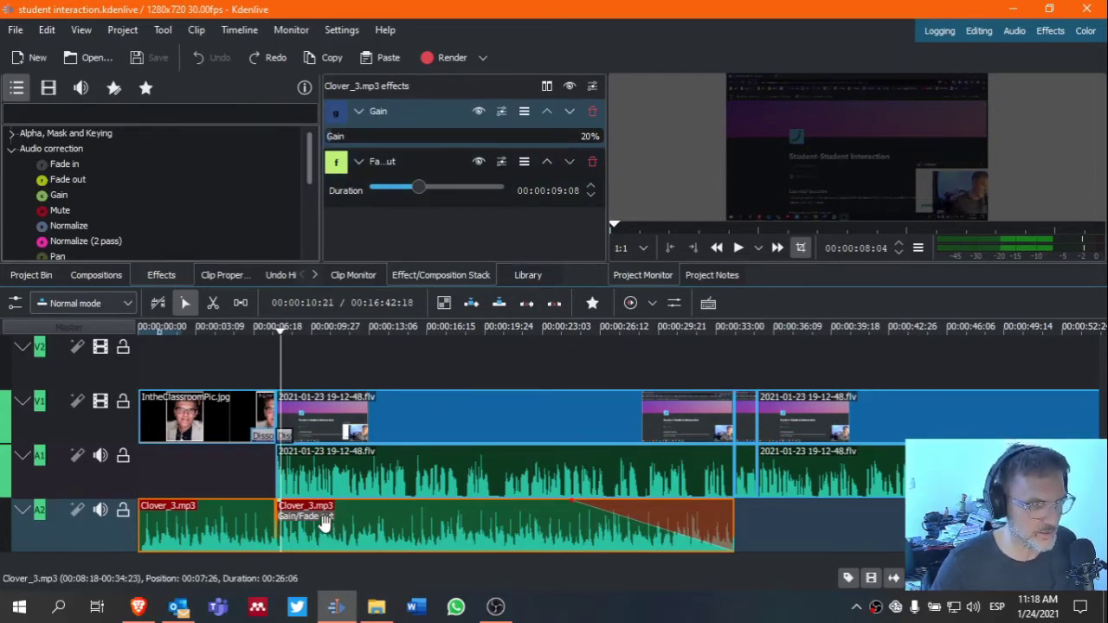
{"action": "left_click", "coordinate": [266, 334]}
{"action": "key", "text": "space"}
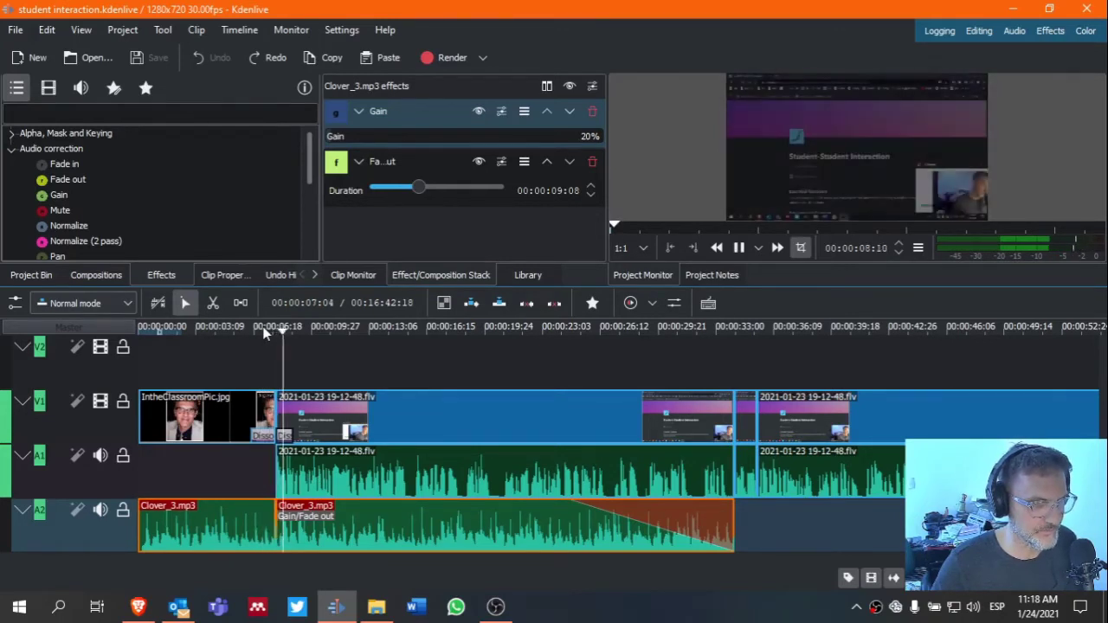
{"action": "key", "text": "space"}
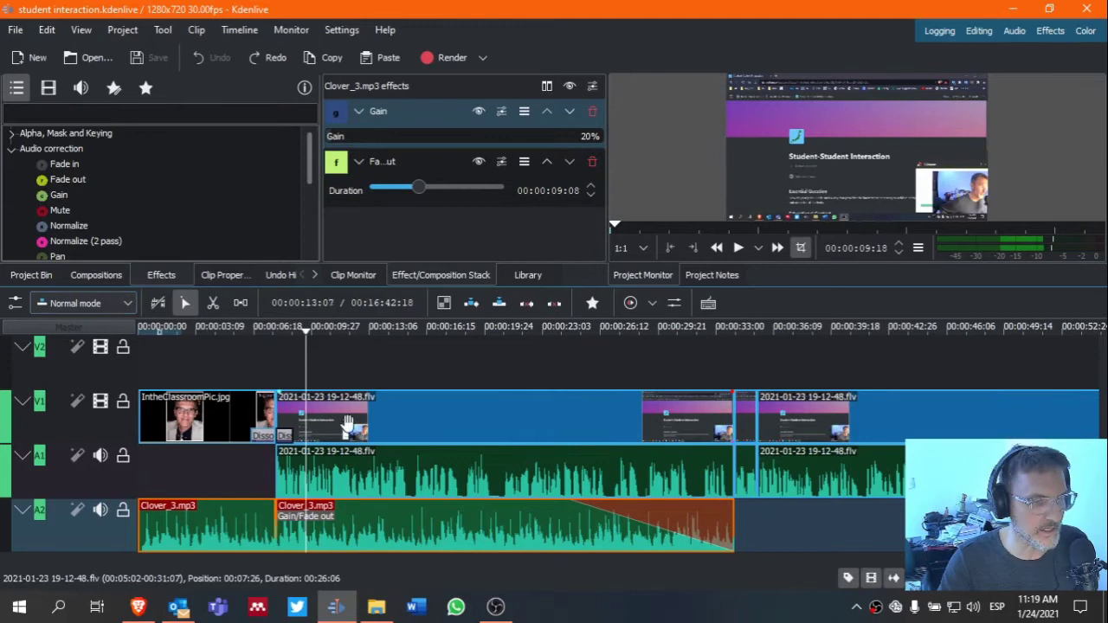
Step: Position the playhead at the ~44-second cut point on the screen recording
{"action": "left_click", "coordinate": [86, 180]}
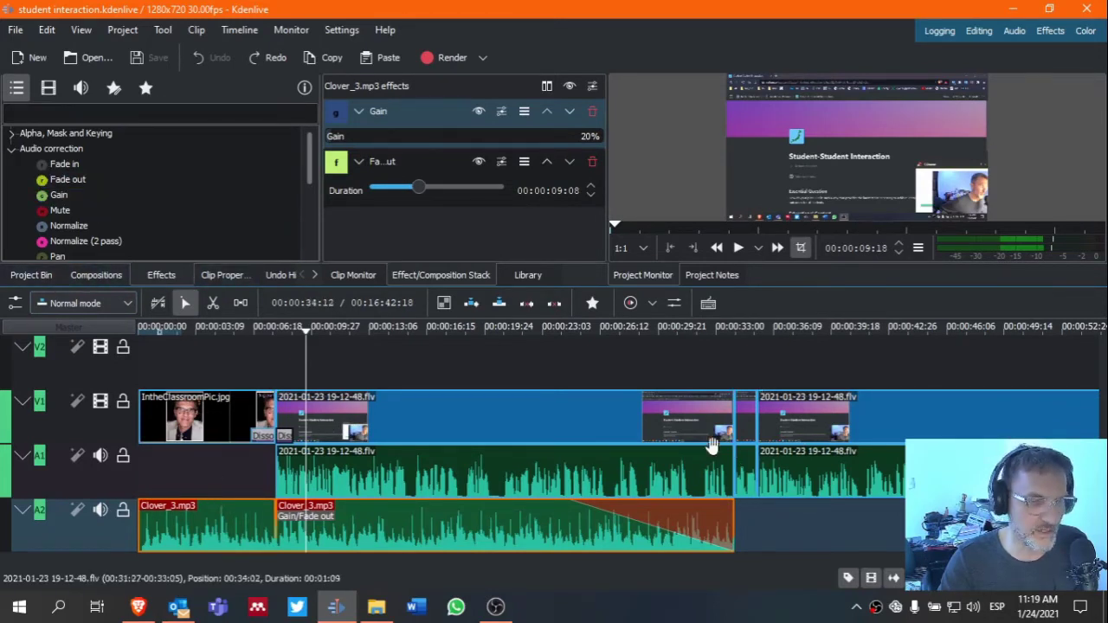
{"action": "scroll", "coordinate": [777, 514], "scroll_direction": "down", "scroll_amount": 2}
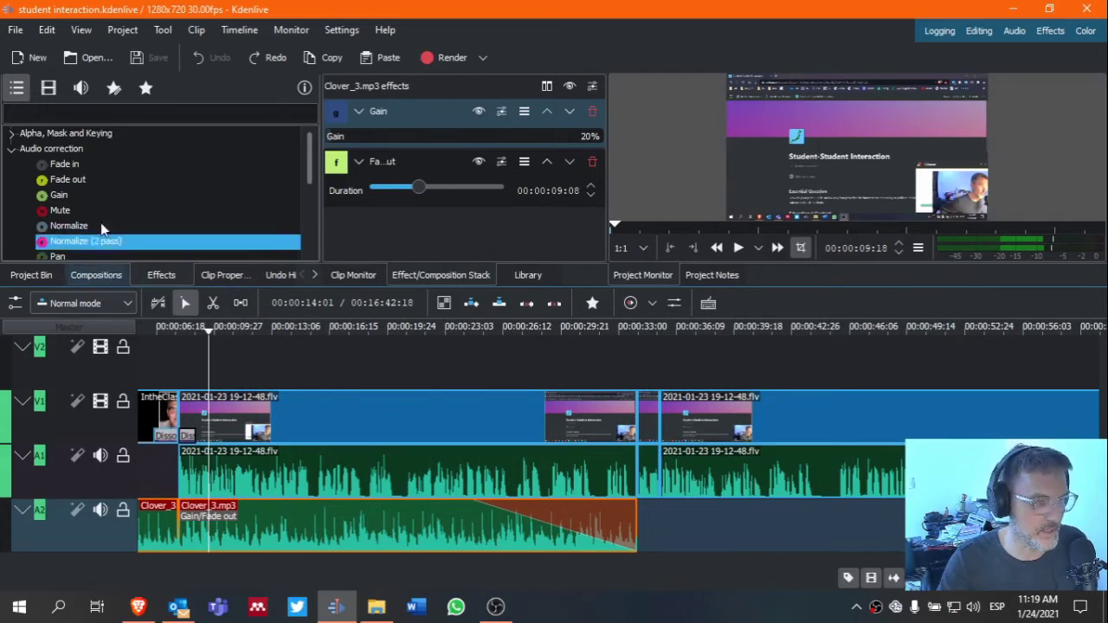
{"action": "scroll", "coordinate": [117, 216], "scroll_direction": "down", "scroll_amount": 3}
{"action": "left_click", "coordinate": [117, 203]}
{"action": "scroll", "coordinate": [117, 208], "scroll_direction": "up", "scroll_amount": 5}
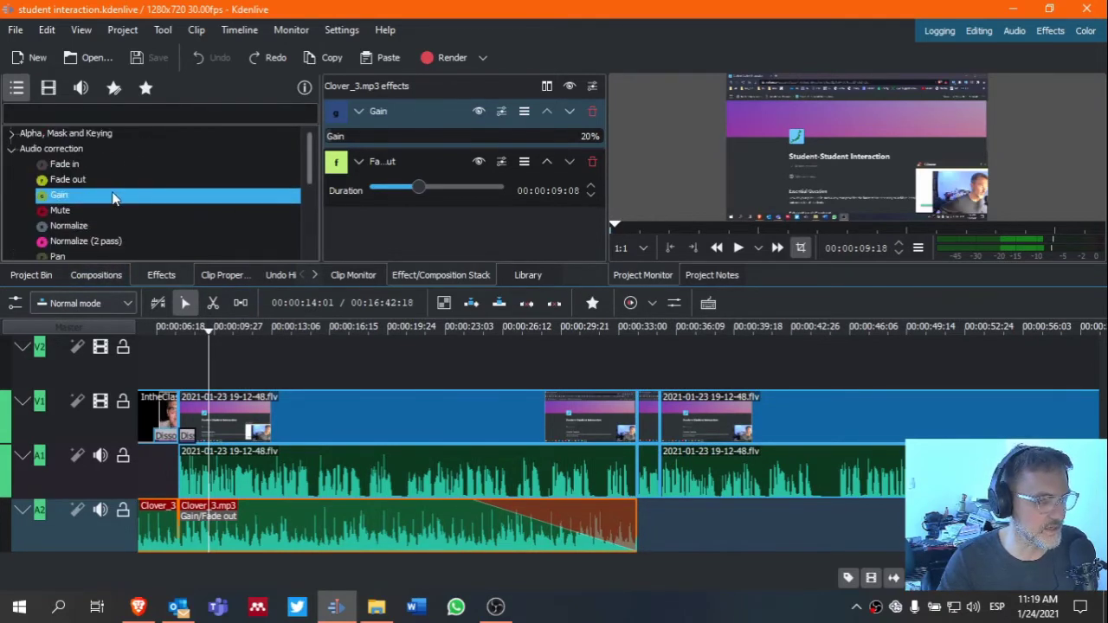
{"action": "scroll", "coordinate": [742, 514], "scroll_direction": "down", "scroll_amount": 3}
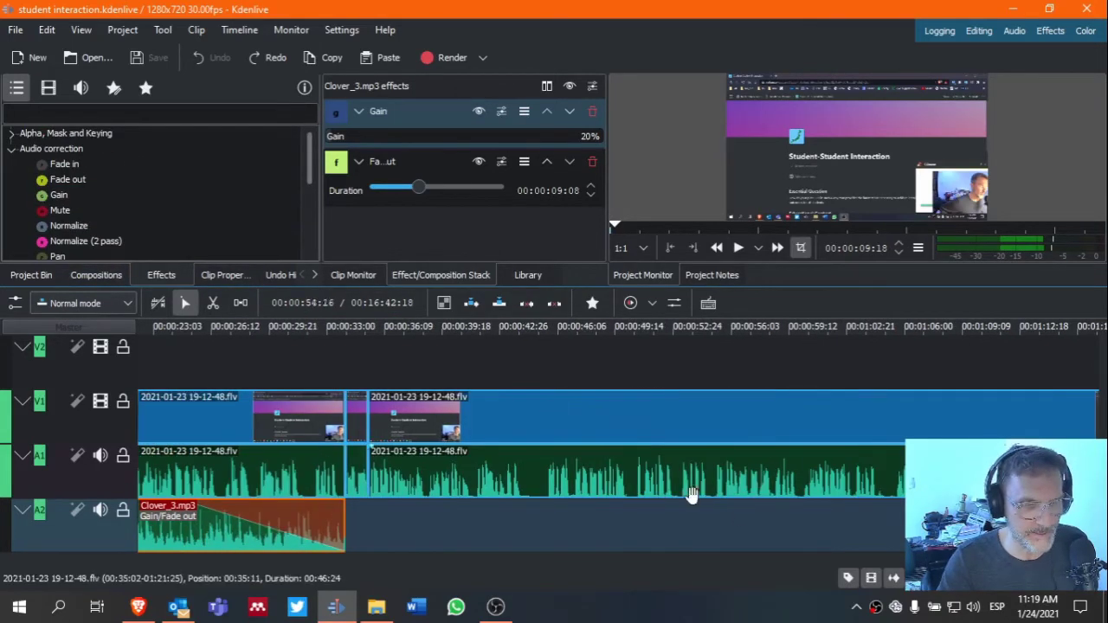
{"action": "left_click", "coordinate": [346, 405]}
{"action": "left_click", "coordinate": [421, 372]}
{"action": "left_click", "coordinate": [433, 333]}
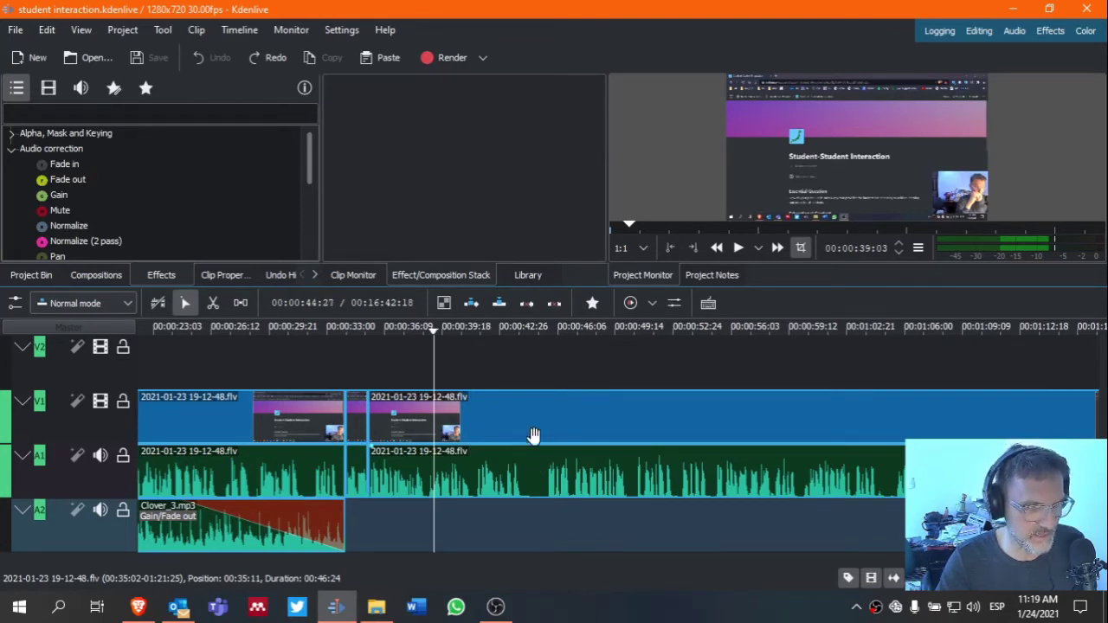
{"action": "left_click", "coordinate": [533, 431]}
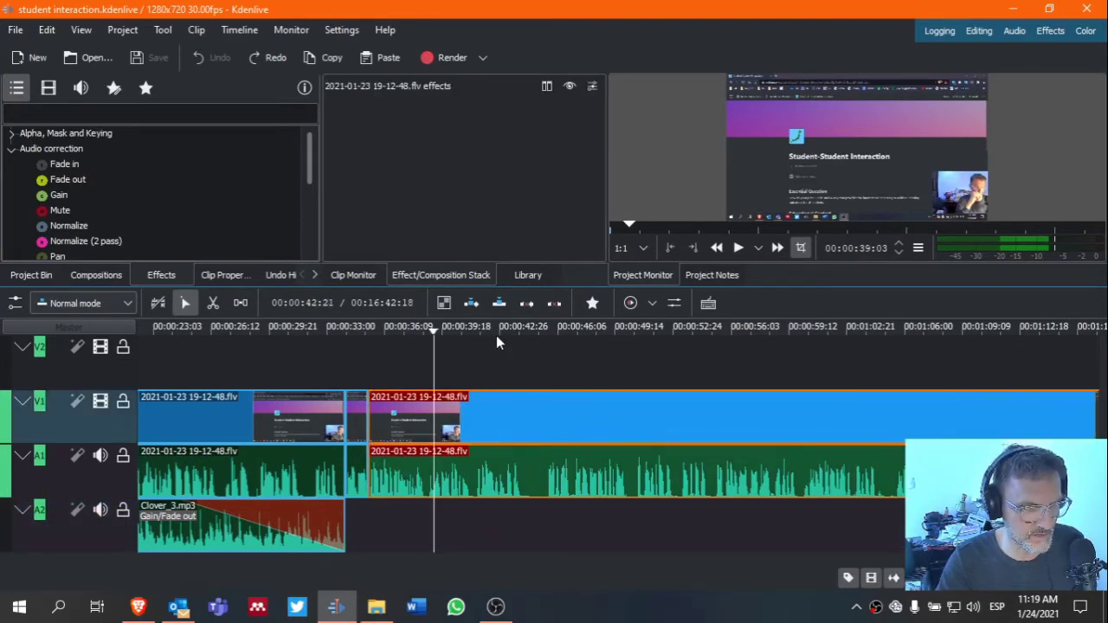
{"action": "left_click", "coordinate": [525, 327]}
{"action": "left_click_drag", "start_coordinate": [526, 331], "coordinate": [530, 331]}
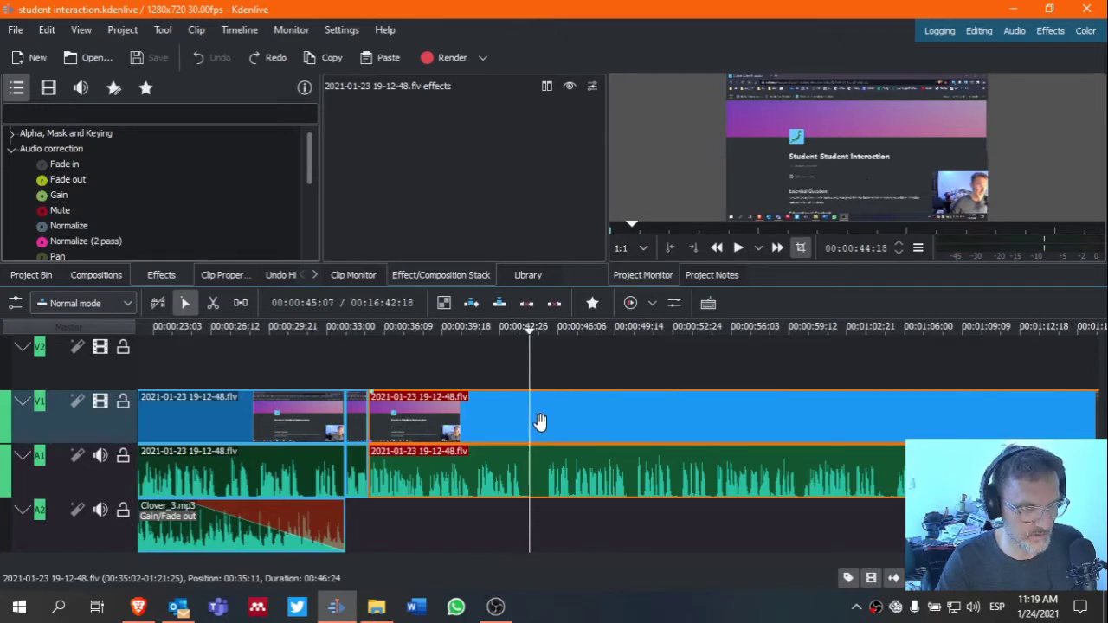
Step: Split the recording with the Razor tool, delete and restore the middle piece, and zoom out
{"action": "key", "text": "x"}
{"action": "left_click", "coordinate": [529, 471]}
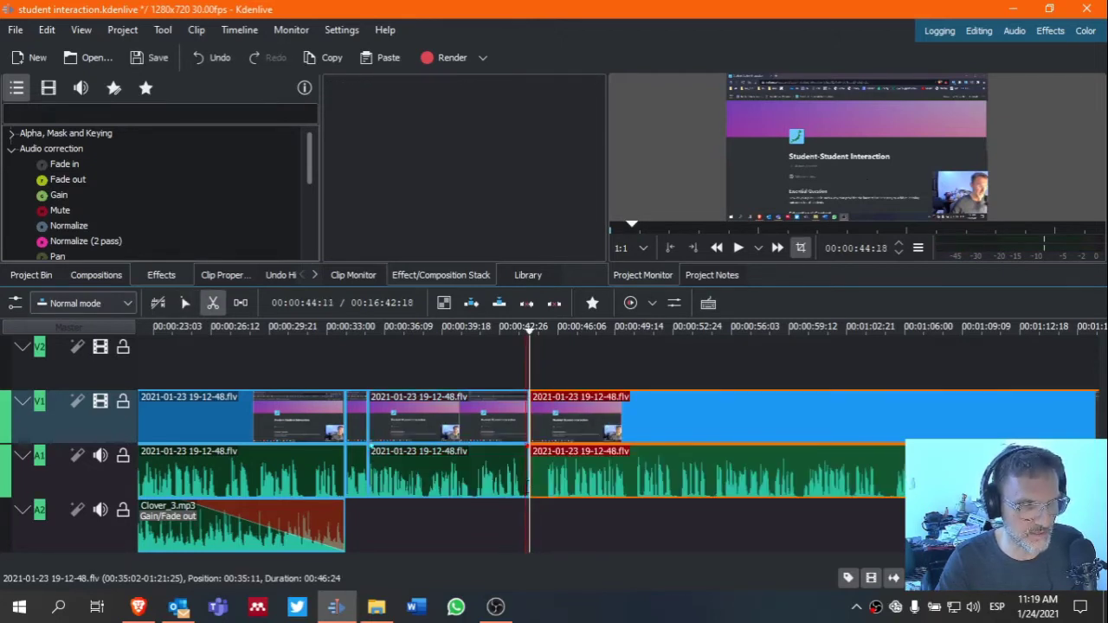
{"action": "key", "text": "s"}
{"action": "left_click", "coordinate": [458, 418]}
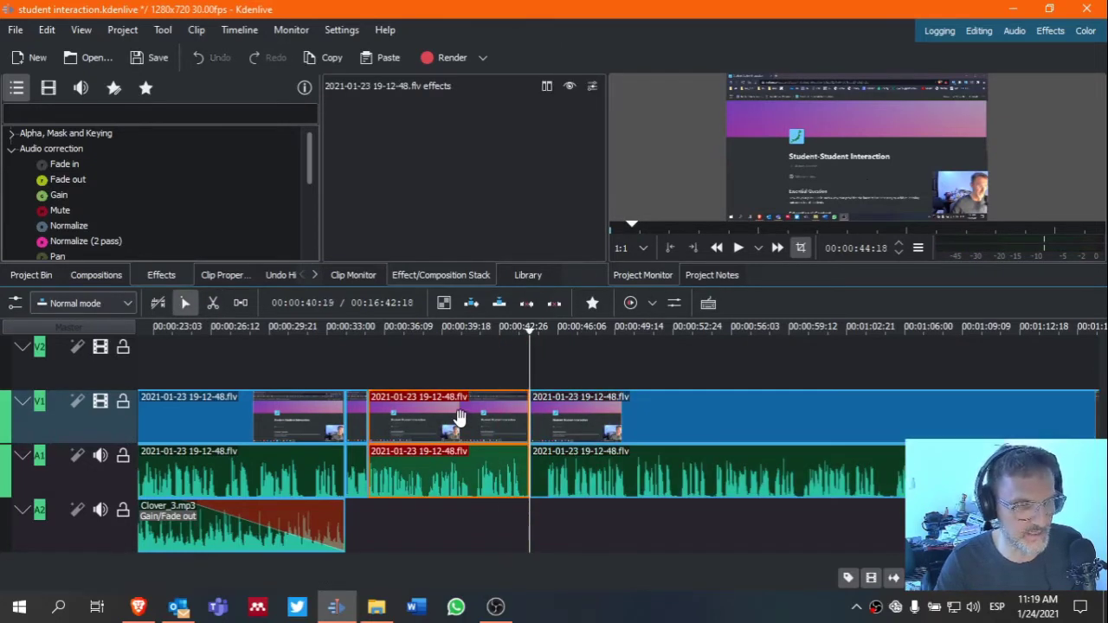
{"action": "key", "text": "Delete"}
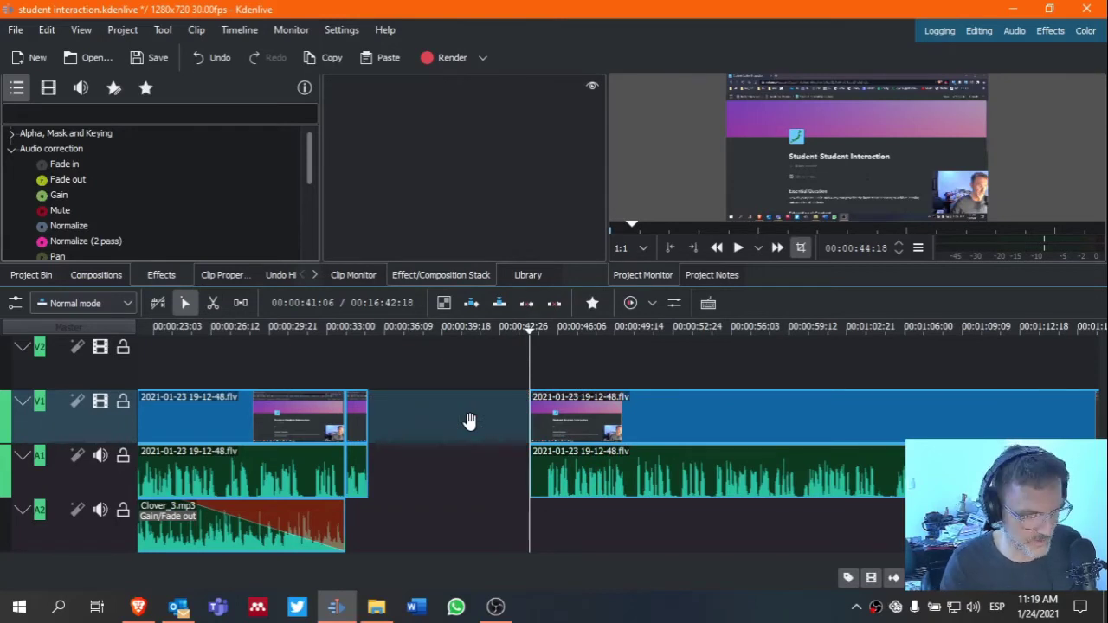
{"action": "key", "text": "ctrl+z"}
{"action": "left_click", "coordinate": [545, 476]}
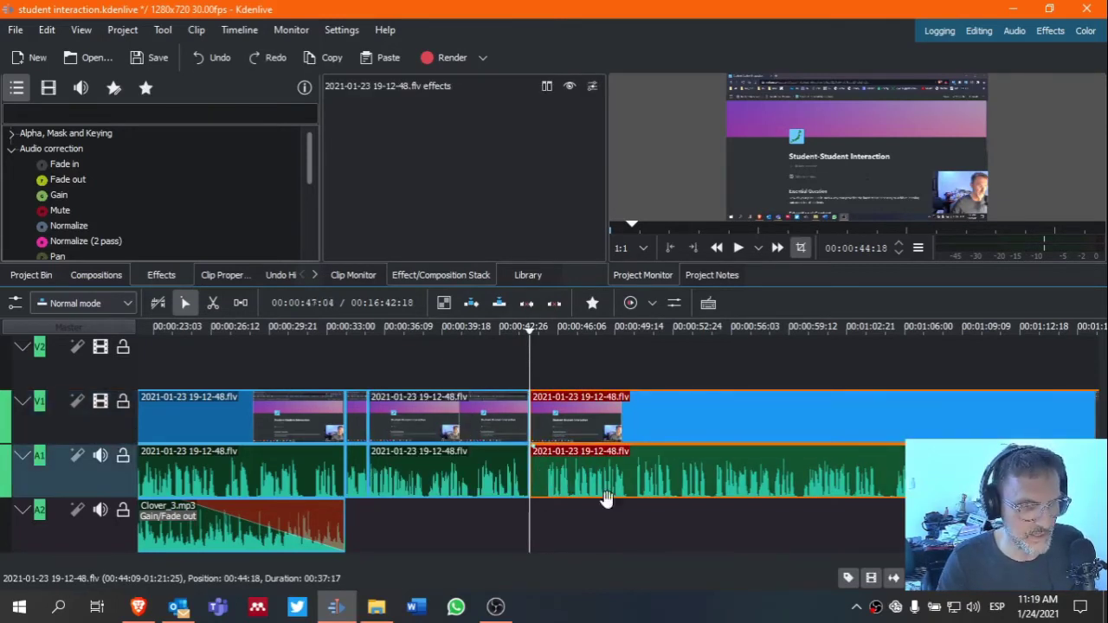
{"action": "scroll", "coordinate": [683, 520], "scroll_direction": "down", "scroll_amount": 2}
{"action": "scroll", "coordinate": [684, 520], "scroll_direction": "down", "scroll_amount": 2}
{"action": "scroll", "coordinate": [676, 511], "scroll_direction": "down", "scroll_amount": 1}
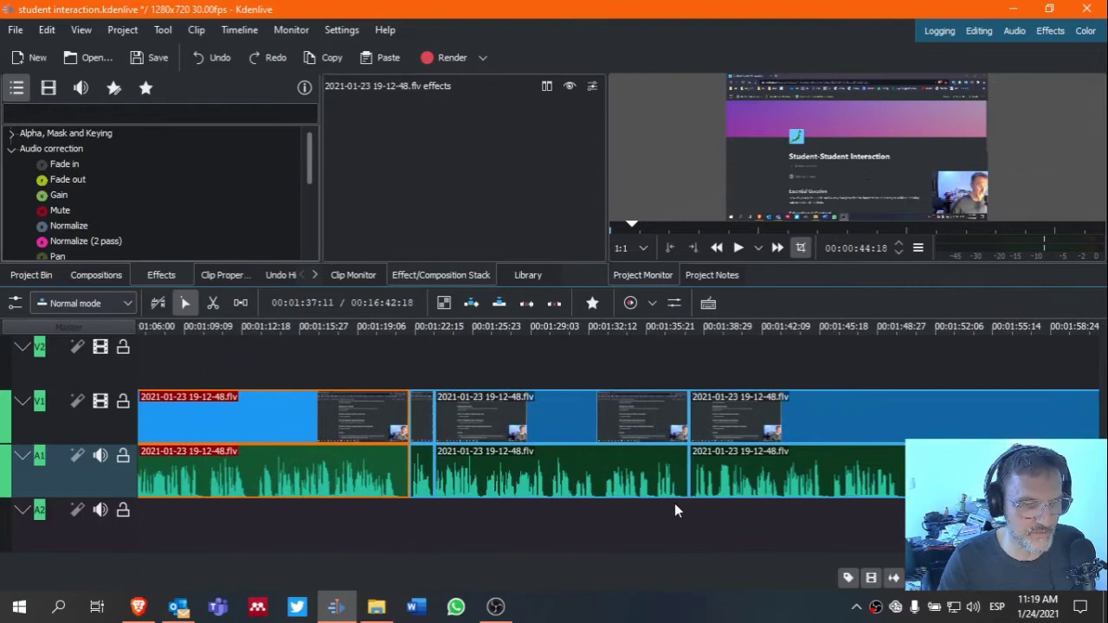
{"action": "scroll", "coordinate": [676, 511], "scroll_direction": "down", "scroll_amount": 3}
{"action": "scroll", "coordinate": [678, 510], "scroll_direction": "down", "scroll_amount": 1}
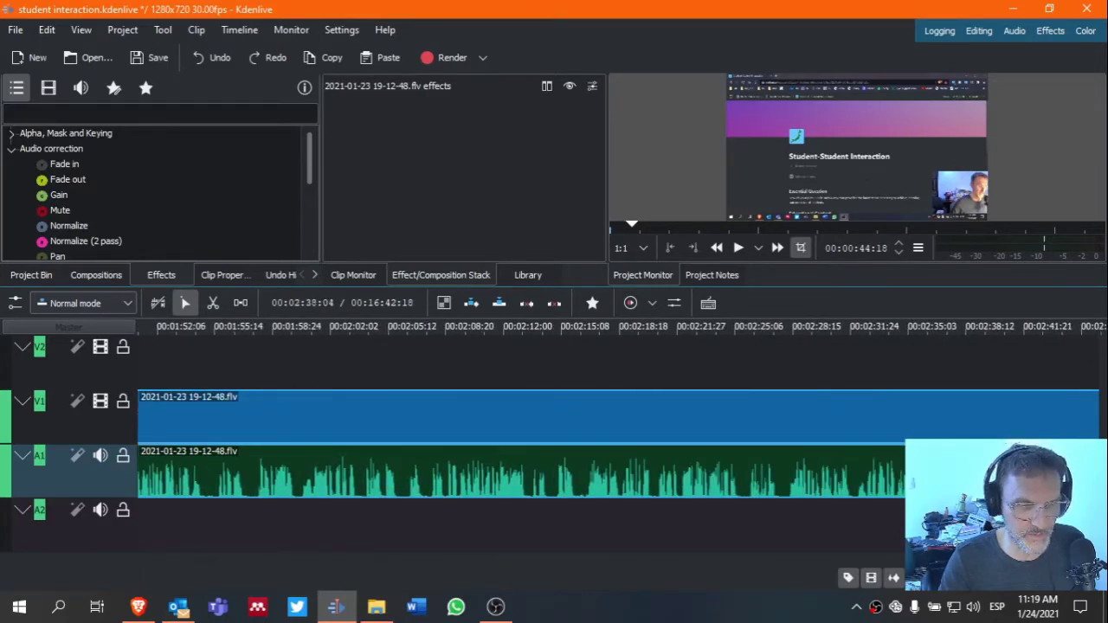
{"action": "key", "text": "ctrl+shift+minus"}
{"action": "left_click", "coordinate": [949, 338]}
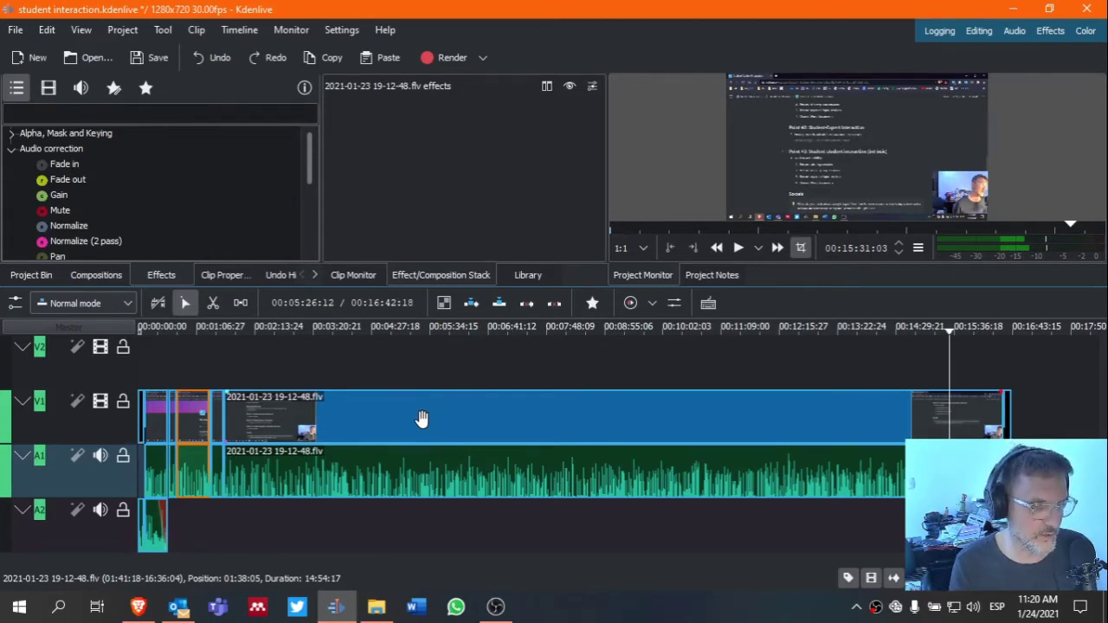
{"action": "left_click", "coordinate": [318, 330]}
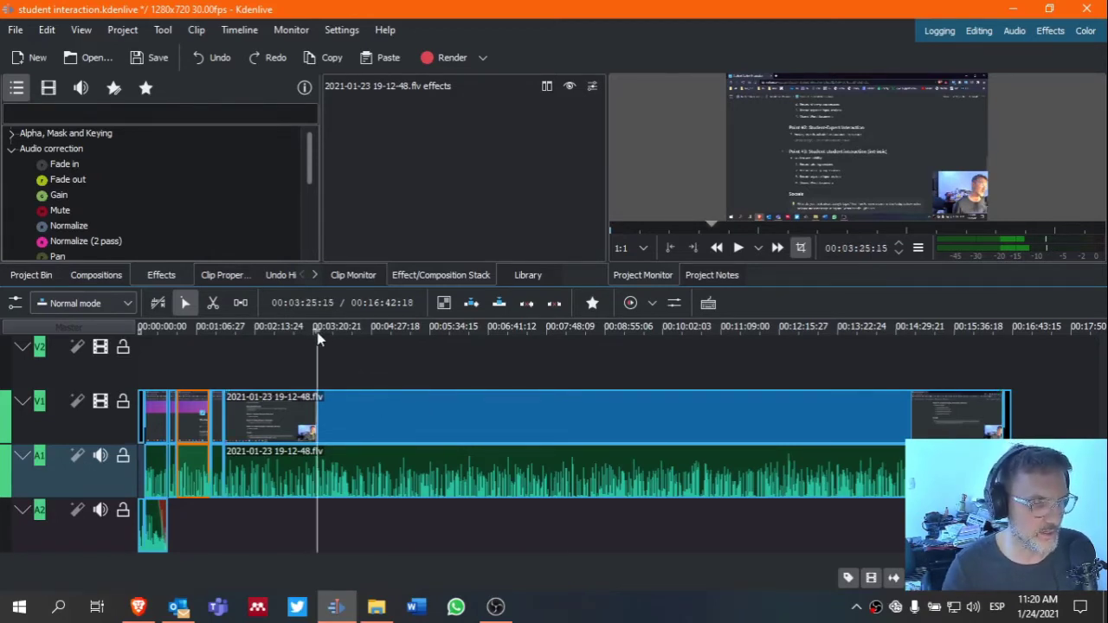
{"action": "left_click", "coordinate": [178, 330]}
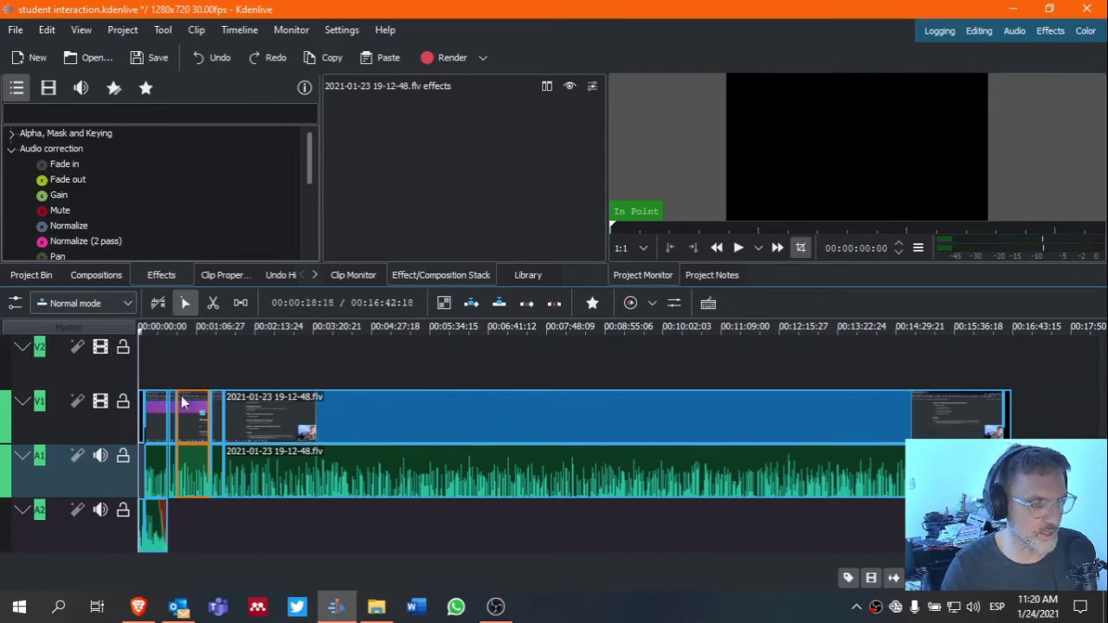
{"action": "left_click", "coordinate": [346, 361]}
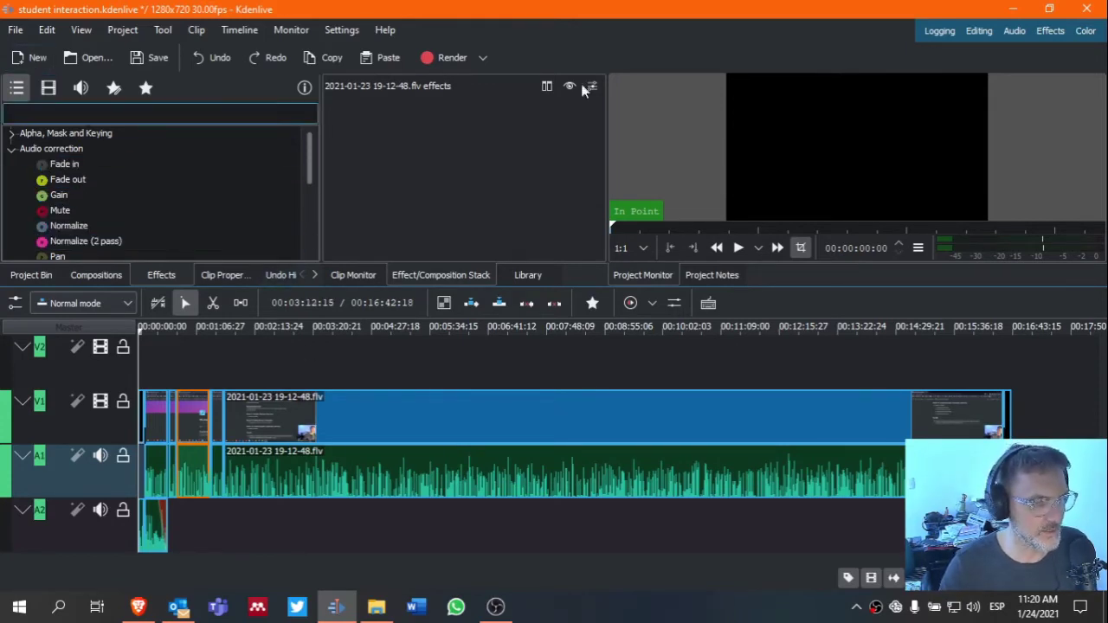
Step: Quit Kdenlive without saving and reopen student interaction.kdenlive from recent projects
{"action": "left_click", "coordinate": [1086, 10]}
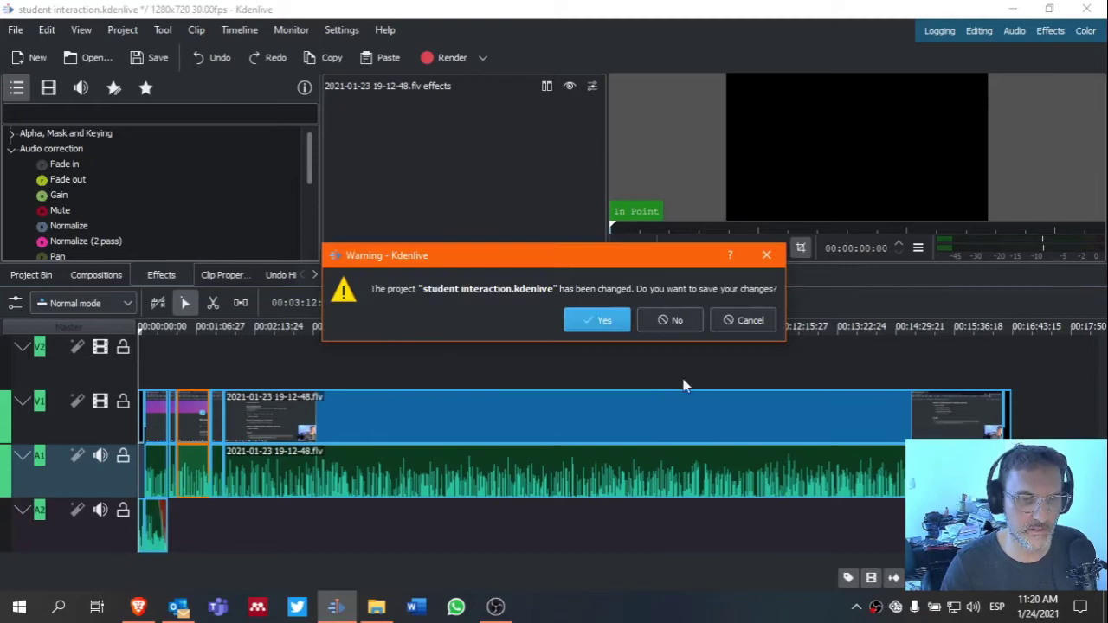
{"action": "left_click", "coordinate": [675, 323]}
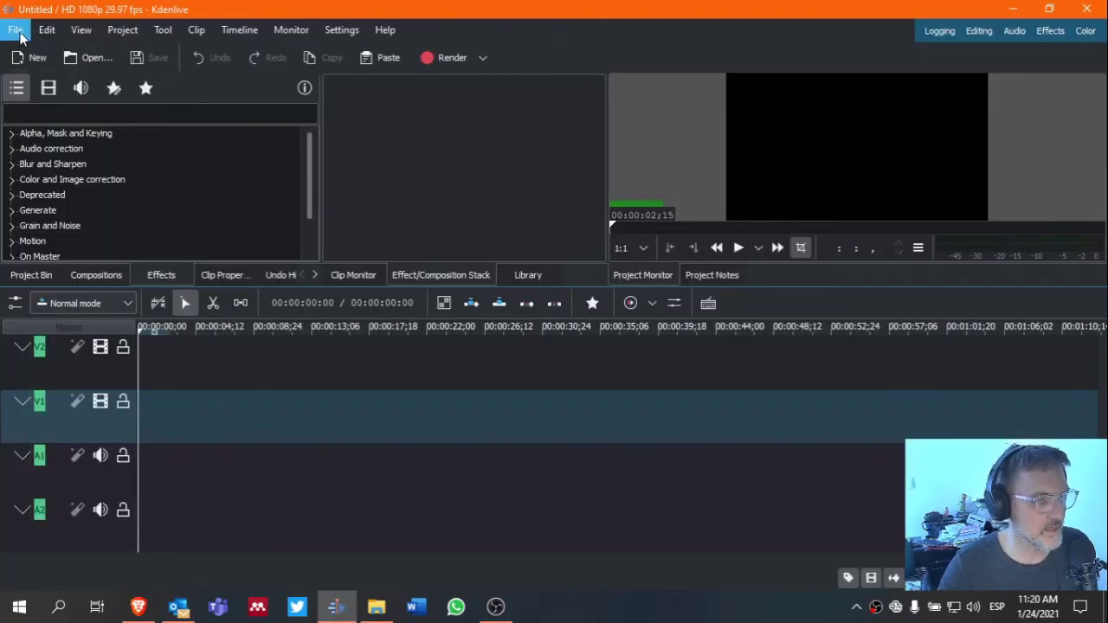
{"action": "left_click", "coordinate": [15, 31]}
{"action": "mouse_move", "coordinate": [52, 93]}
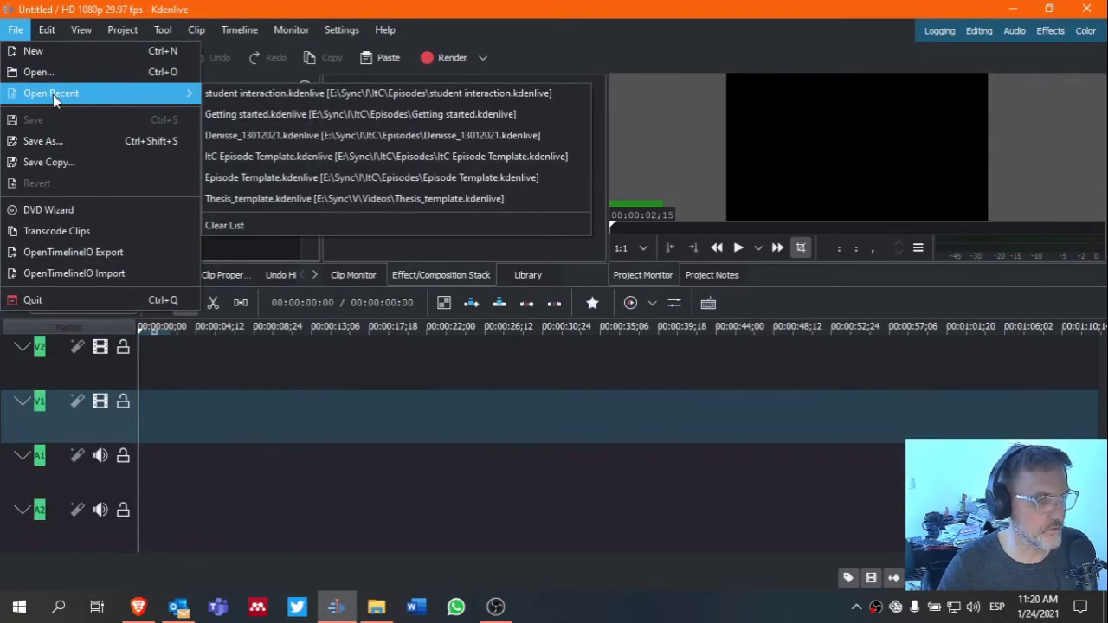
{"action": "left_click", "coordinate": [260, 92]}
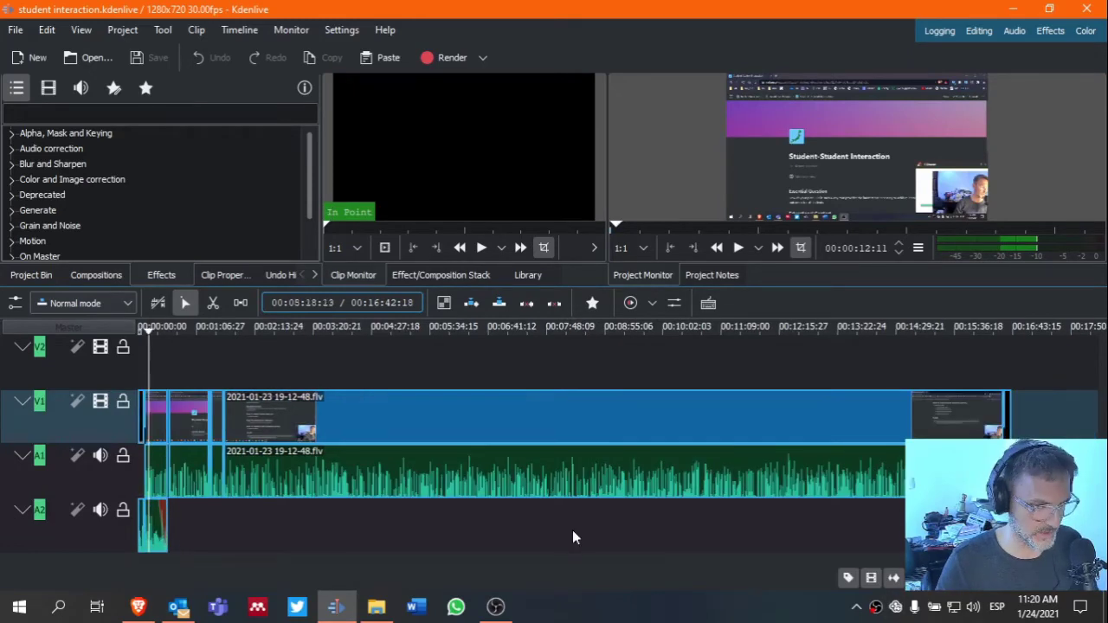
Step: Set the render format to MP4 (H264/AAC) and bring up the ItC Episodes folder
{"action": "left_click", "coordinate": [452, 57]}
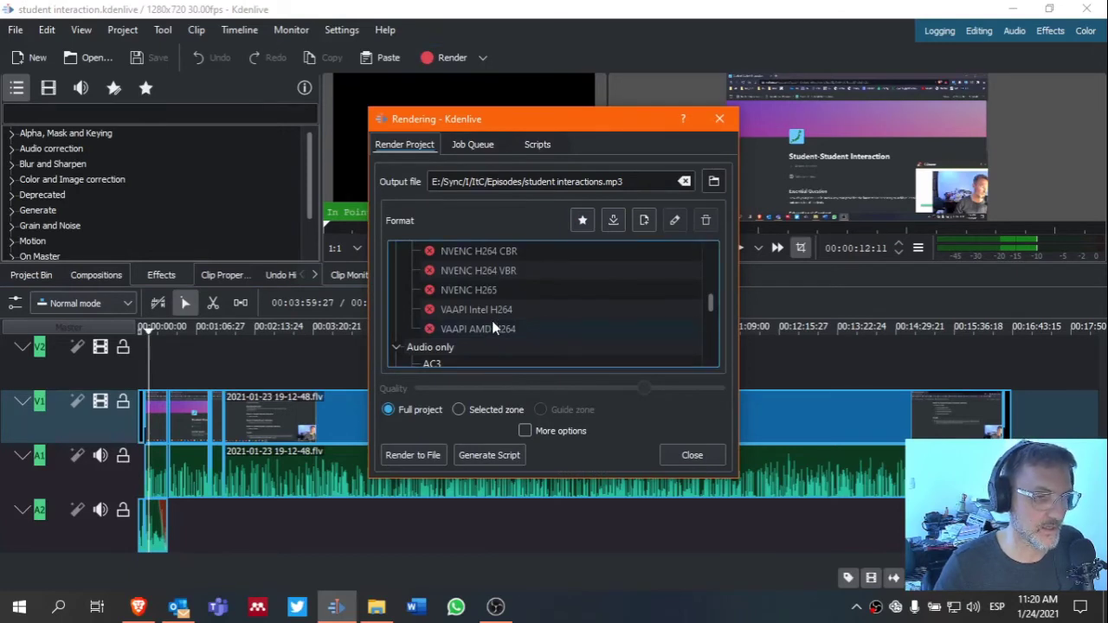
{"action": "scroll", "coordinate": [492, 321], "scroll_direction": "up", "scroll_amount": 5}
{"action": "scroll", "coordinate": [472, 297], "scroll_direction": "down", "scroll_amount": 8}
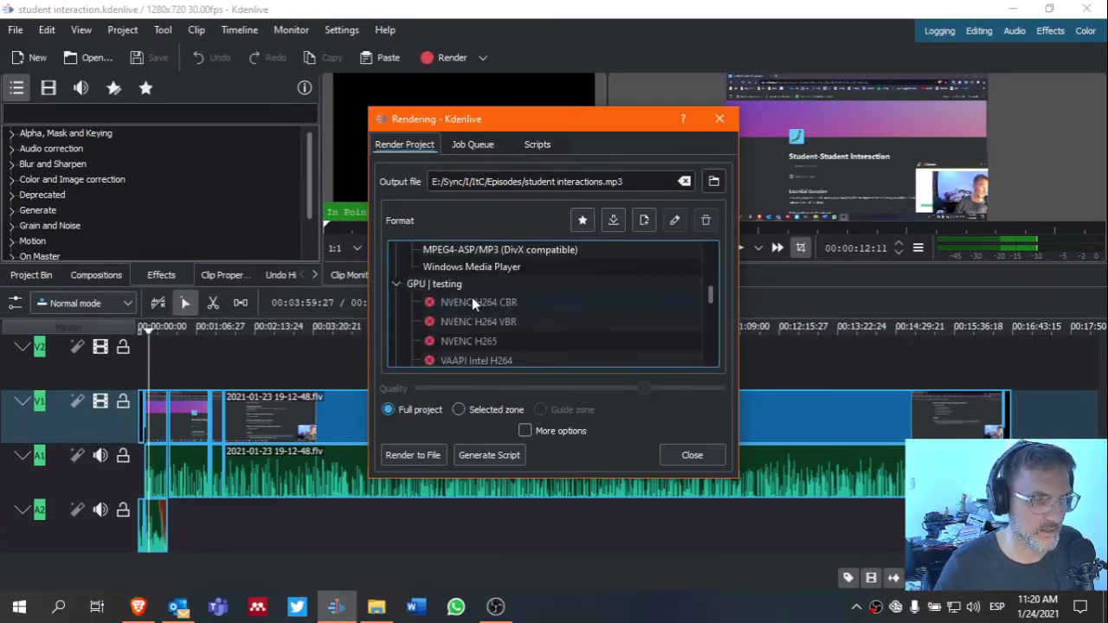
{"action": "scroll", "coordinate": [473, 294], "scroll_direction": "up", "scroll_amount": 2}
{"action": "scroll", "coordinate": [472, 293], "scroll_direction": "up", "scroll_amount": 1}
{"action": "scroll", "coordinate": [467, 295], "scroll_direction": "down", "scroll_amount": 1}
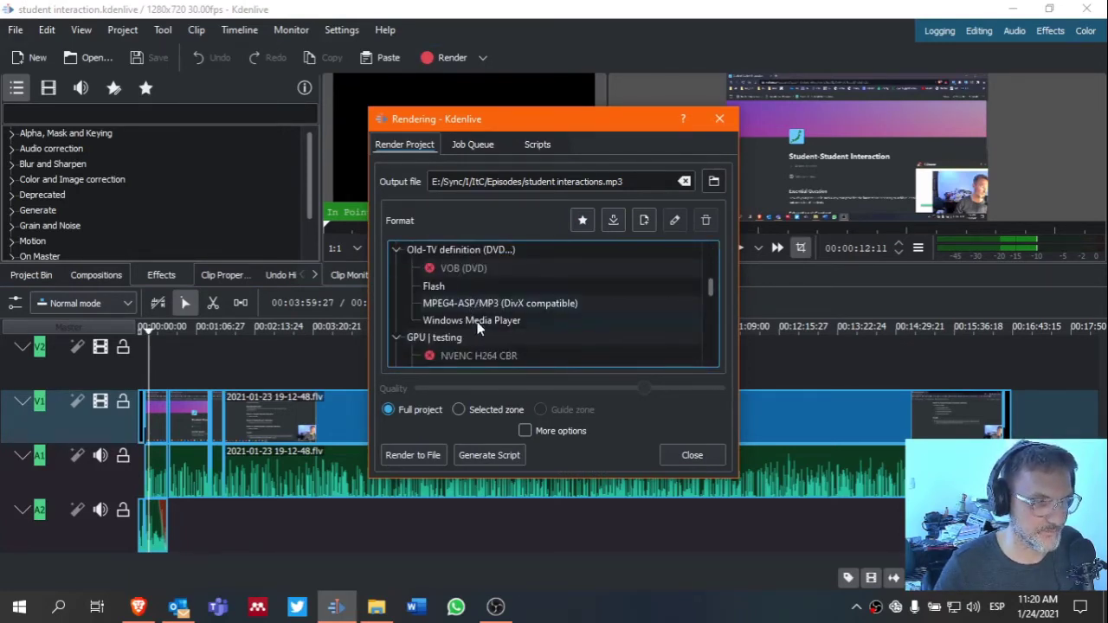
{"action": "scroll", "coordinate": [475, 320], "scroll_direction": "down", "scroll_amount": 3}
{"action": "scroll", "coordinate": [472, 319], "scroll_direction": "down", "scroll_amount": 1}
{"action": "left_click", "coordinate": [445, 301]}
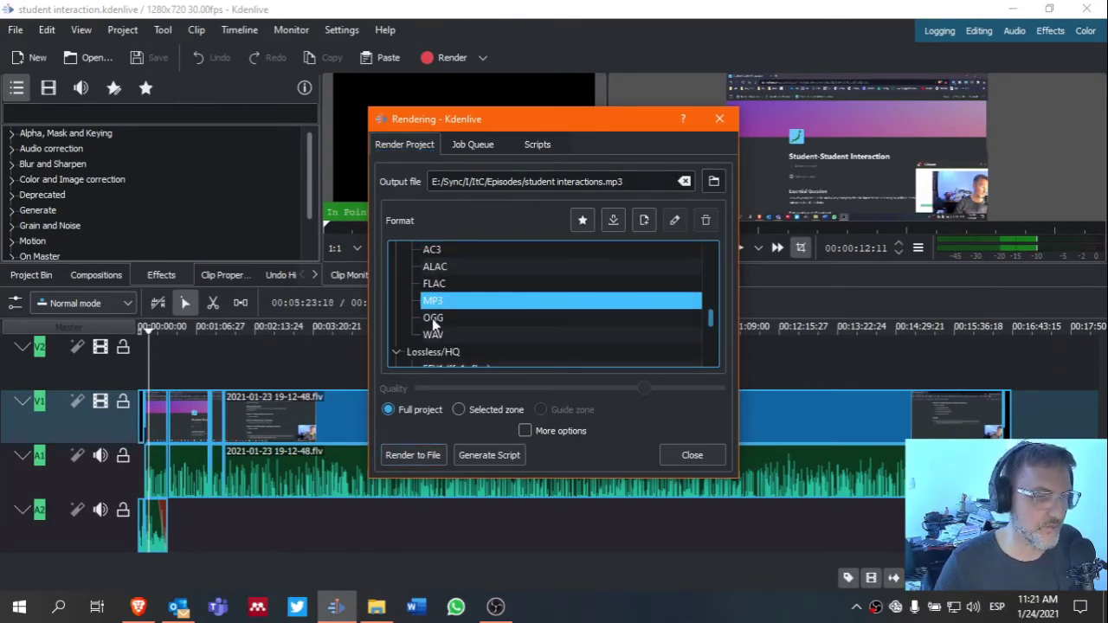
{"action": "scroll", "coordinate": [454, 318], "scroll_direction": "up", "scroll_amount": 6}
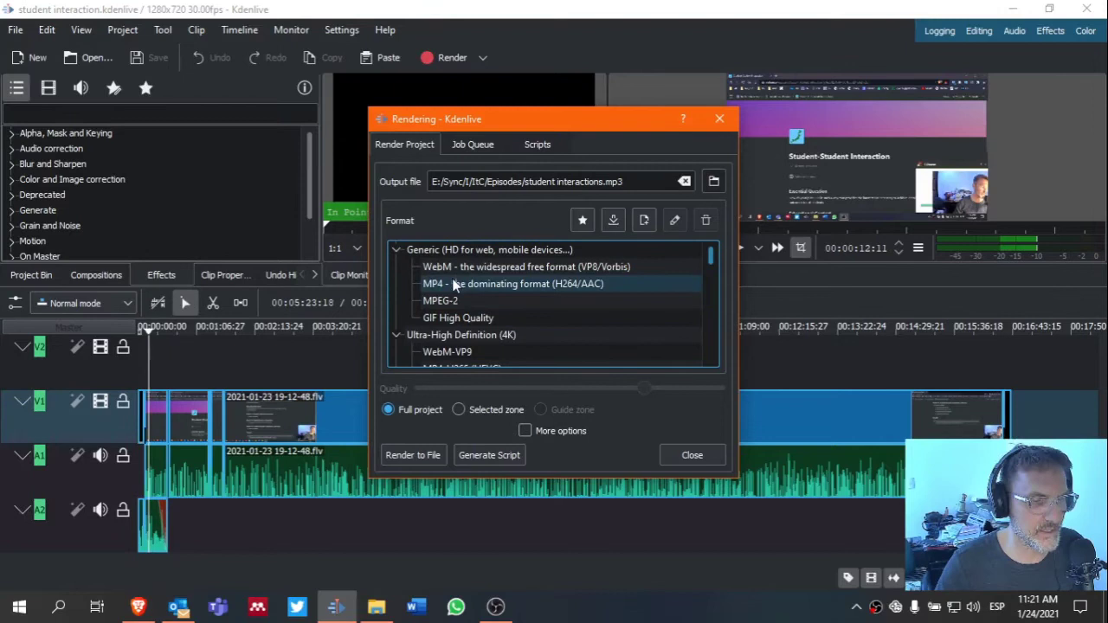
{"action": "left_click", "coordinate": [454, 285]}
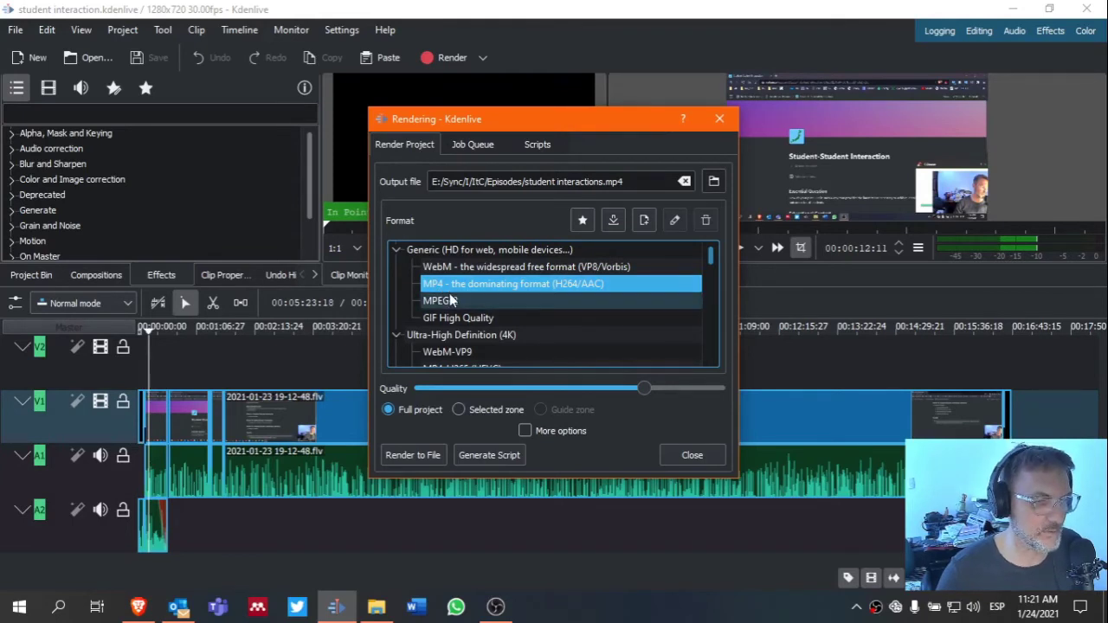
{"action": "scroll", "coordinate": [475, 296], "scroll_direction": "down", "scroll_amount": 5}
{"action": "scroll", "coordinate": [471, 302], "scroll_direction": "down", "scroll_amount": 3}
{"action": "scroll", "coordinate": [470, 304], "scroll_direction": "up", "scroll_amount": 4}
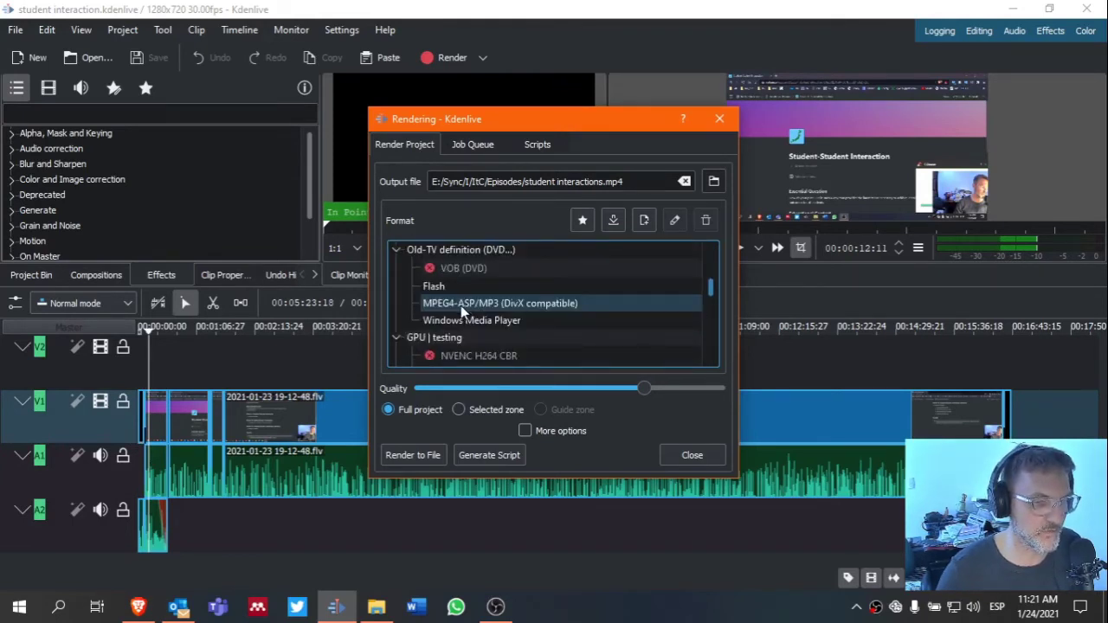
{"action": "scroll", "coordinate": [461, 312], "scroll_direction": "down", "scroll_amount": 5}
{"action": "scroll", "coordinate": [460, 316], "scroll_direction": "down", "scroll_amount": 2}
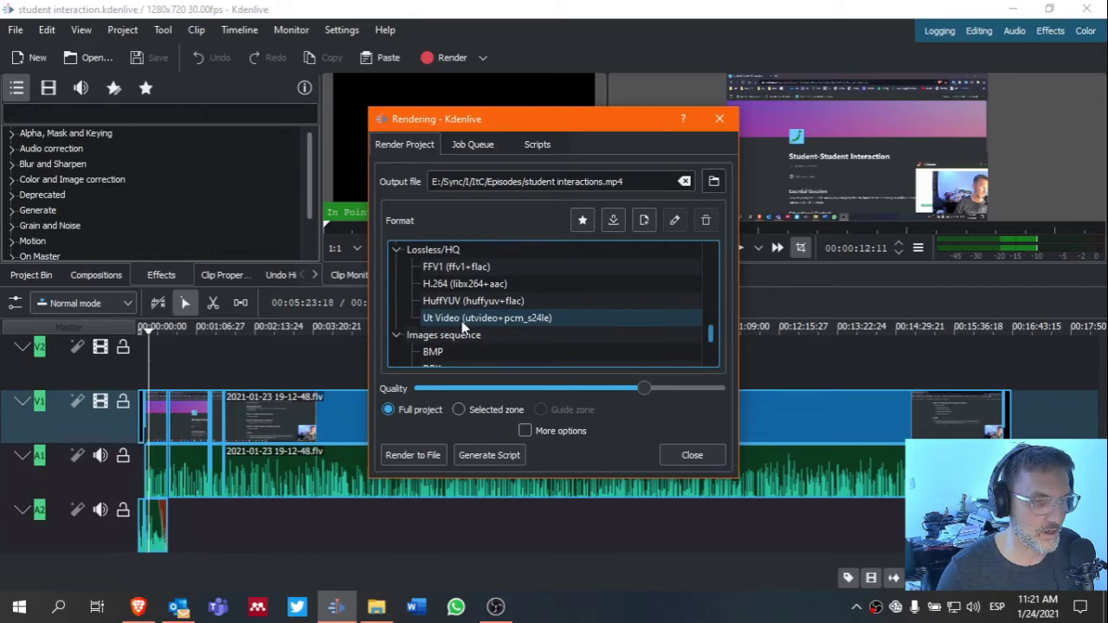
{"action": "scroll", "coordinate": [482, 324], "scroll_direction": "up", "scroll_amount": 3}
{"action": "scroll", "coordinate": [483, 311], "scroll_direction": "up", "scroll_amount": 4}
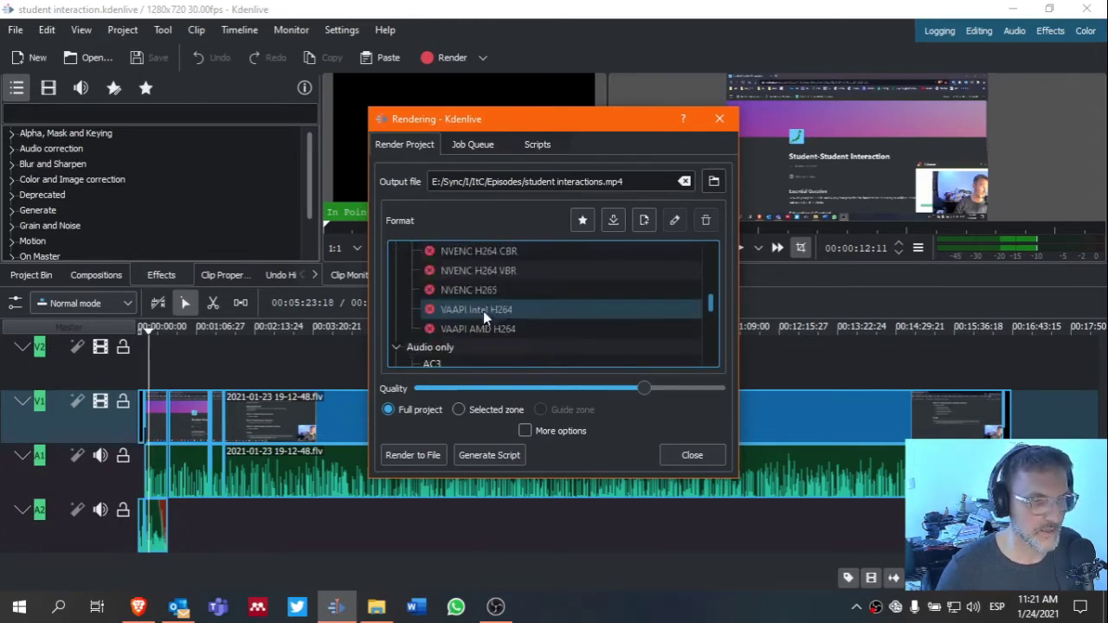
{"action": "scroll", "coordinate": [483, 304], "scroll_direction": "up", "scroll_amount": 4}
{"action": "scroll", "coordinate": [483, 304], "scroll_direction": "up", "scroll_amount": 3}
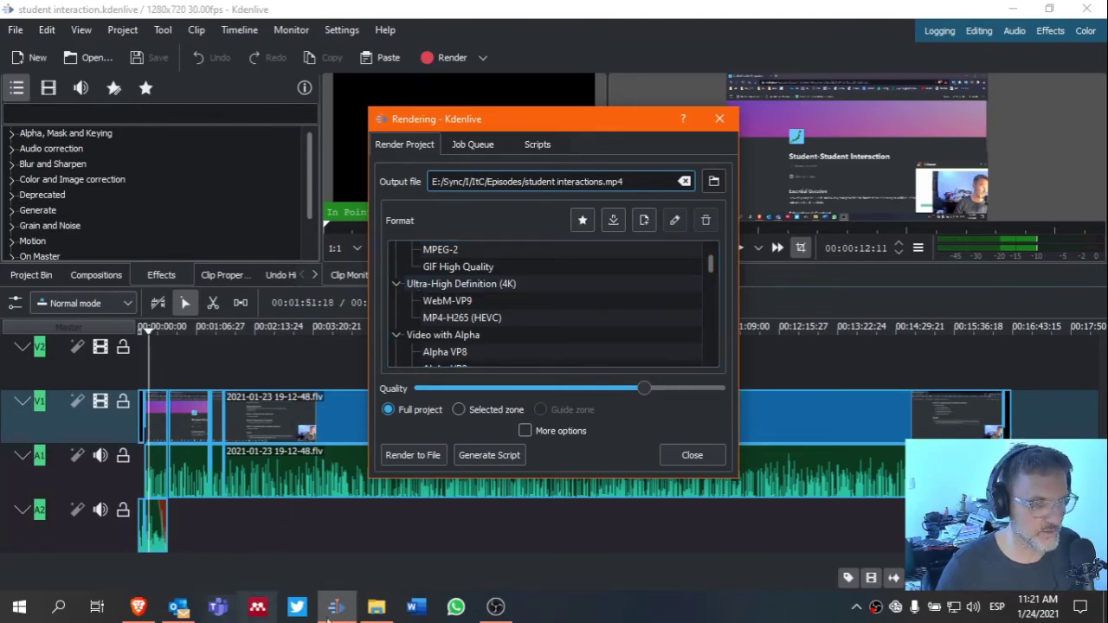
{"action": "left_click", "coordinate": [375, 608]}
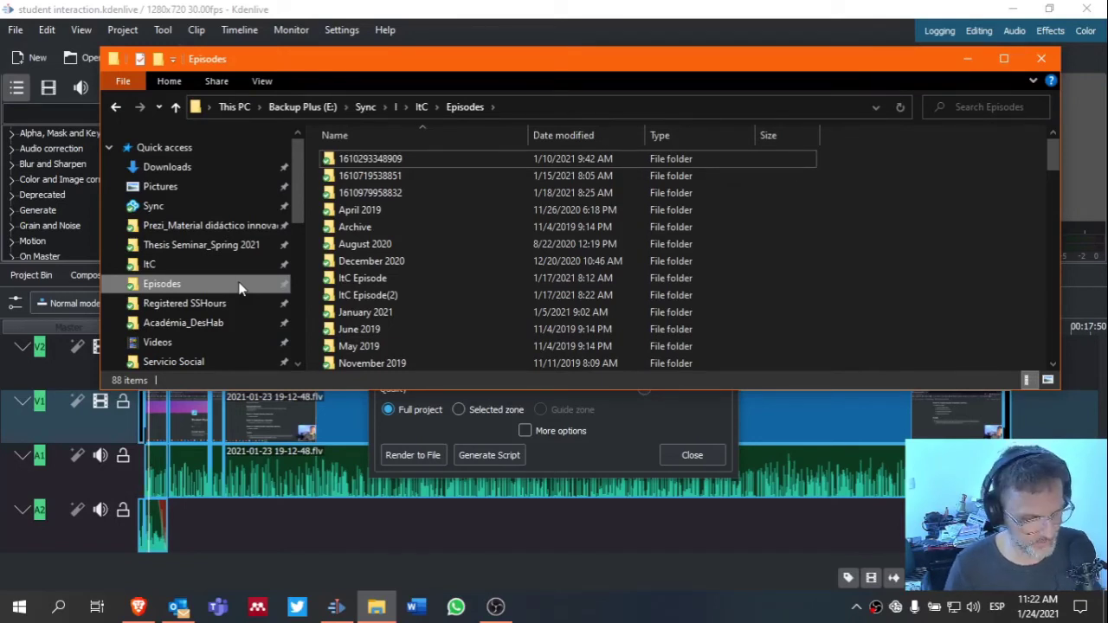
{"action": "left_click", "coordinate": [1042, 59]}
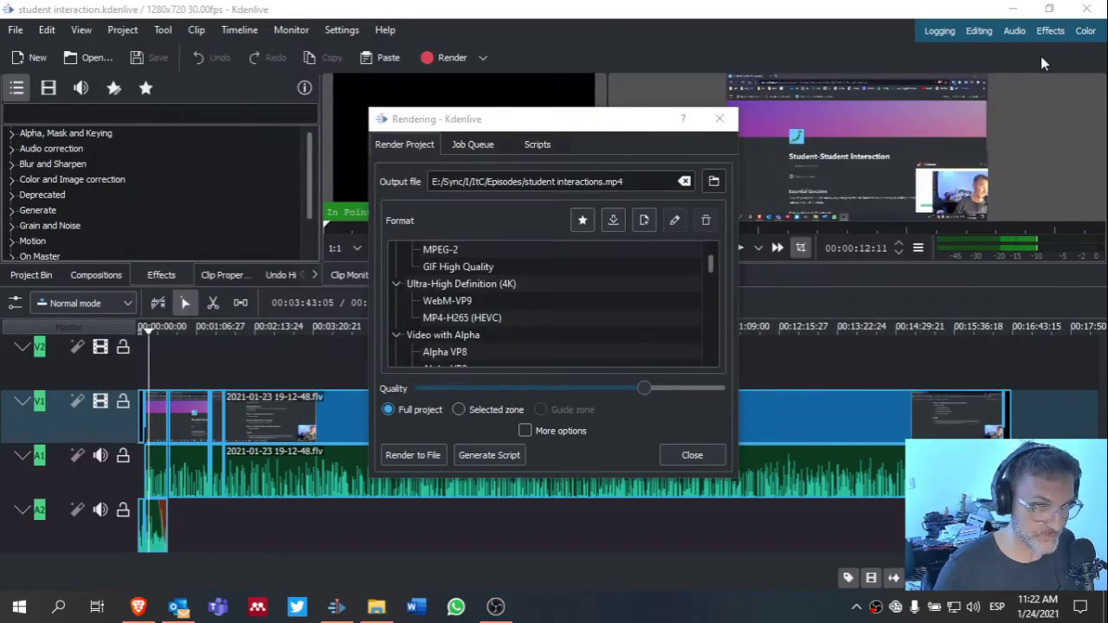
Step: Close the Rendering dialog and minimise Kdenlive to return to Brave
{"action": "left_click", "coordinate": [695, 456]}
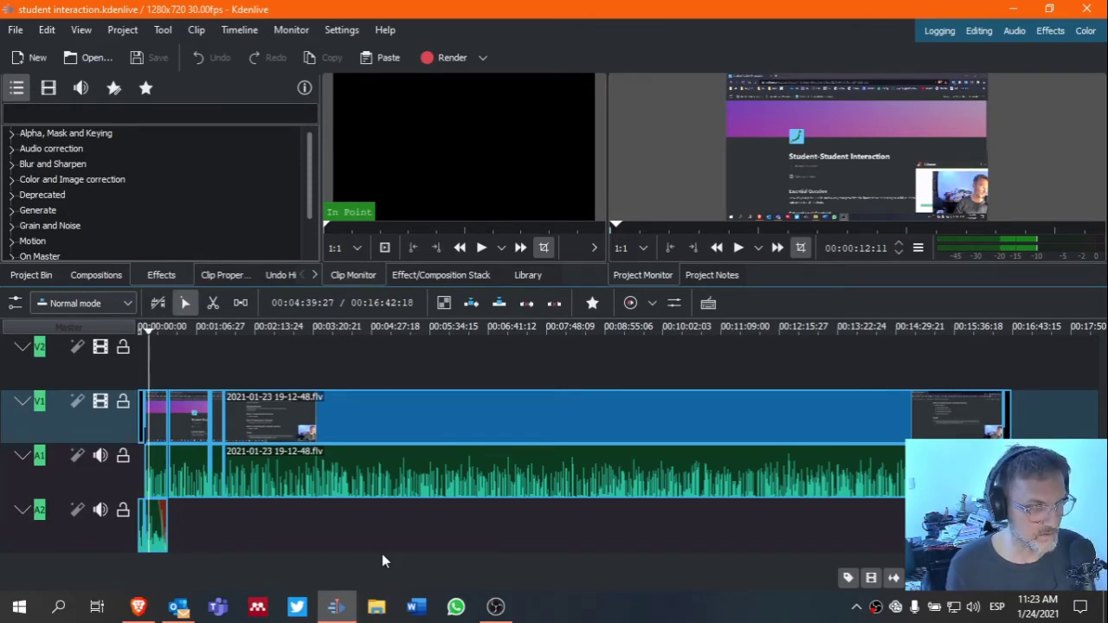
{"action": "left_click", "coordinate": [1013, 8]}
{"action": "left_click", "coordinate": [137, 606]}
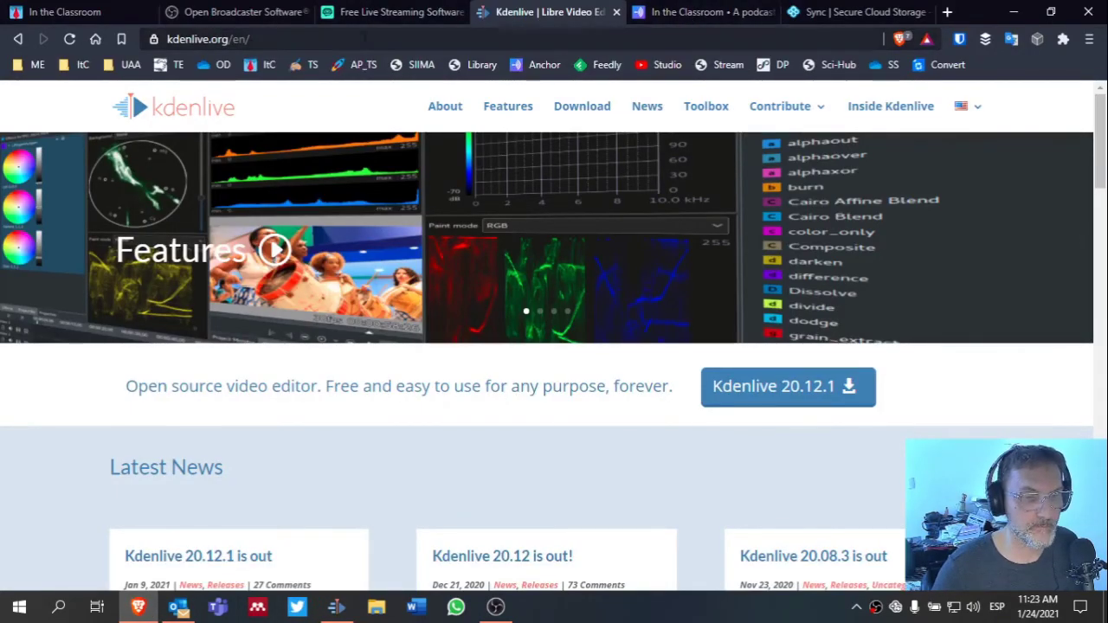
{"action": "left_click", "coordinate": [235, 11]}
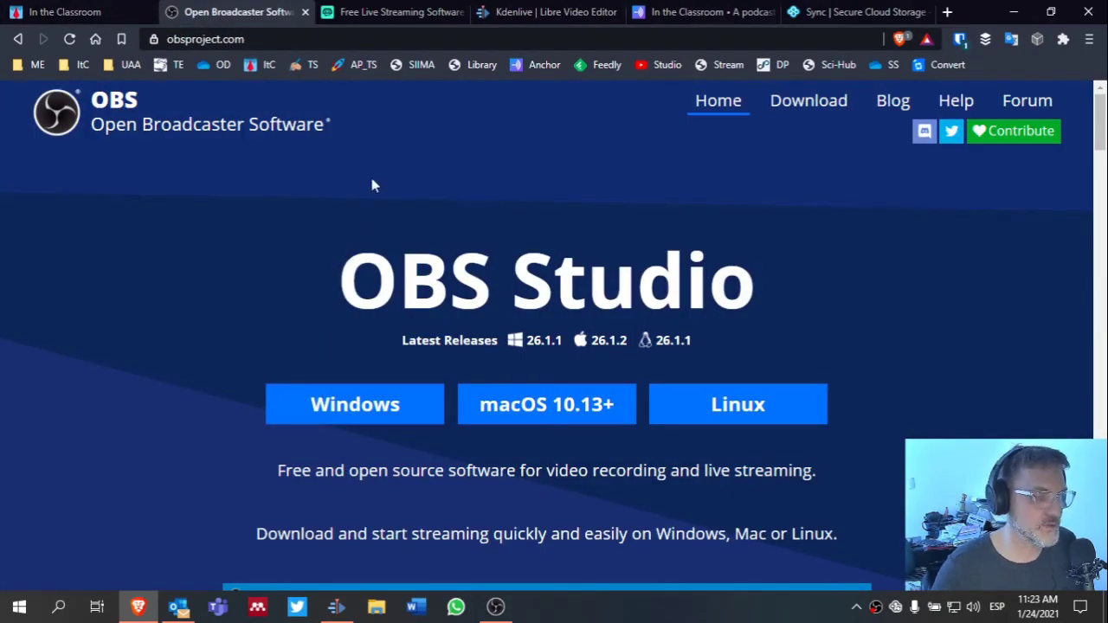
{"action": "left_click", "coordinate": [394, 11]}
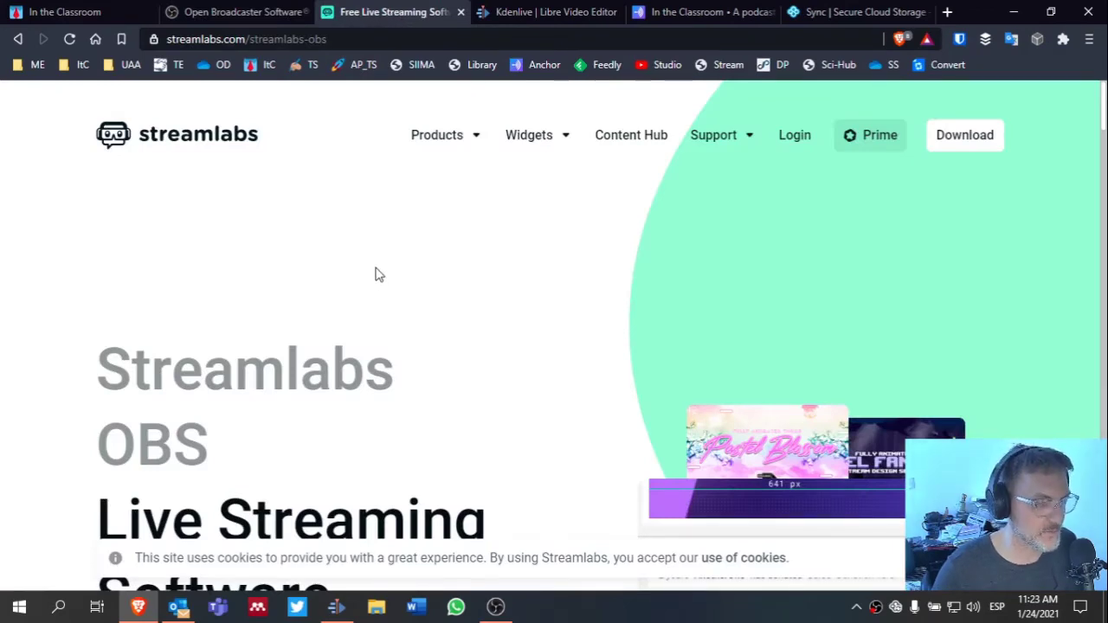
{"action": "key", "text": "ctrl+Tab"}
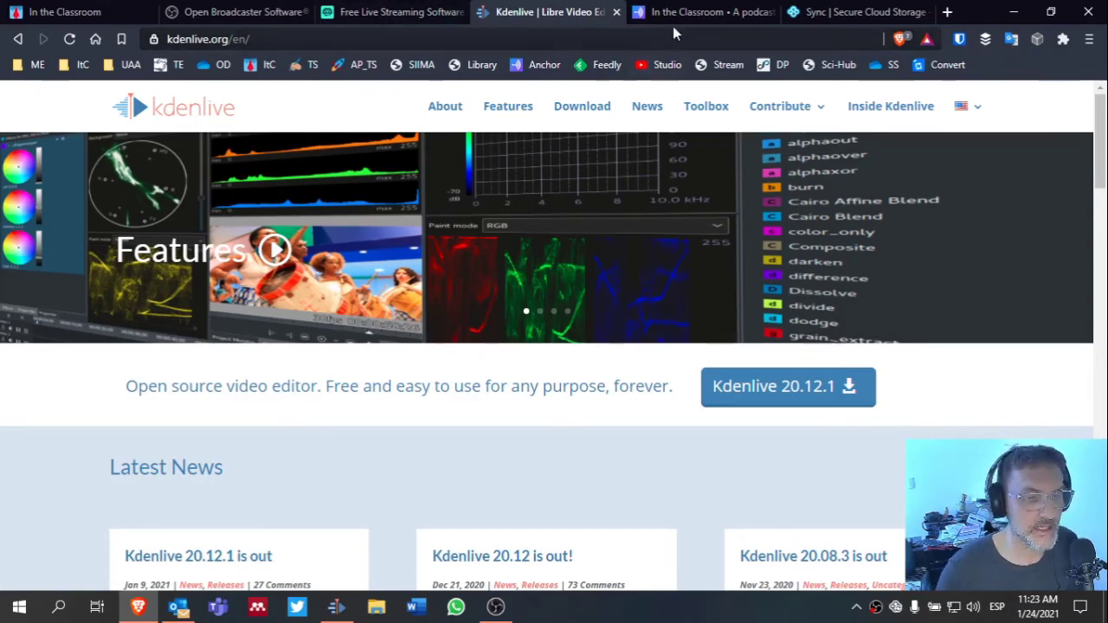
Step: Bring up the 'In the Classroom' Anchor podcast page with its episode list
{"action": "left_click", "coordinate": [693, 11]}
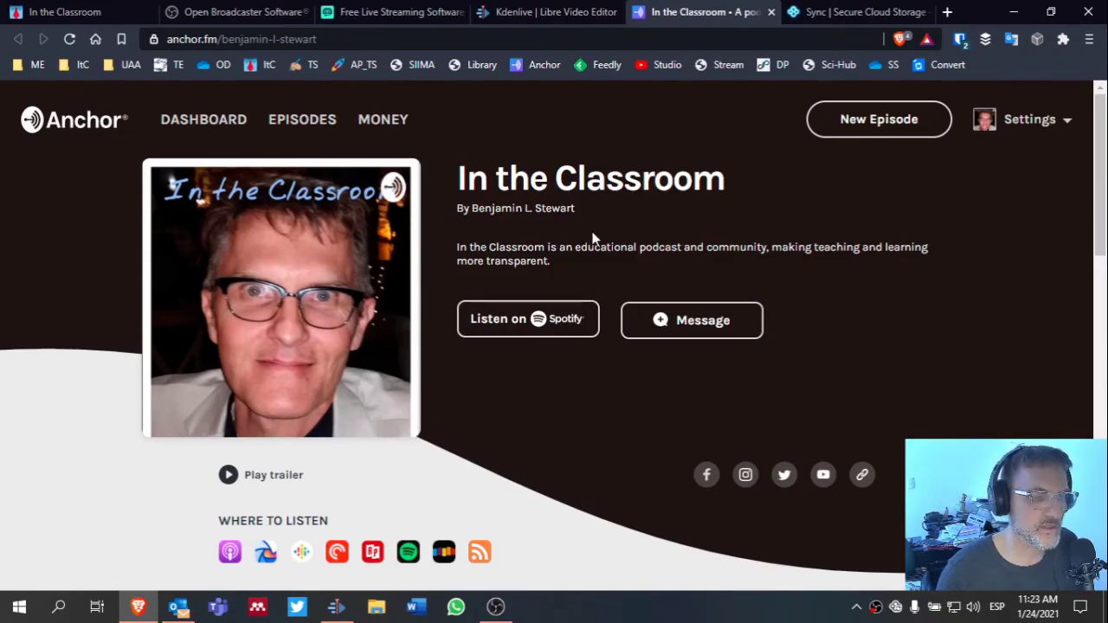
{"action": "scroll", "coordinate": [598, 245], "scroll_direction": "down", "scroll_amount": 2}
{"action": "scroll", "coordinate": [595, 234], "scroll_direction": "down", "scroll_amount": 3}
{"action": "scroll", "coordinate": [595, 234], "scroll_direction": "up", "scroll_amount": 3}
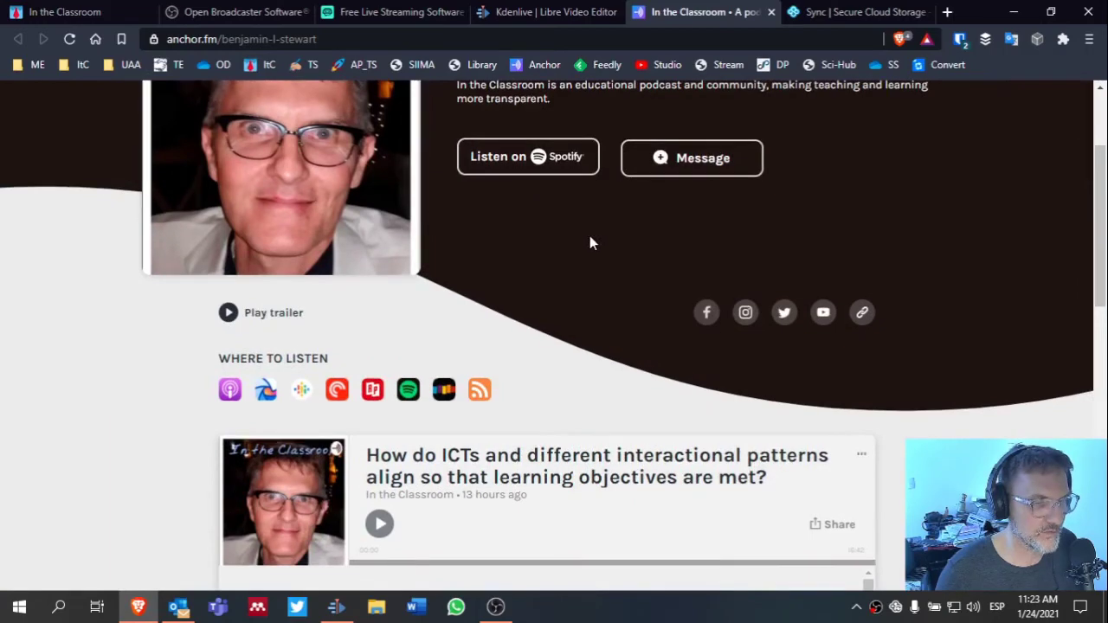
{"action": "scroll", "coordinate": [511, 275], "scroll_direction": "up", "scroll_amount": 2}
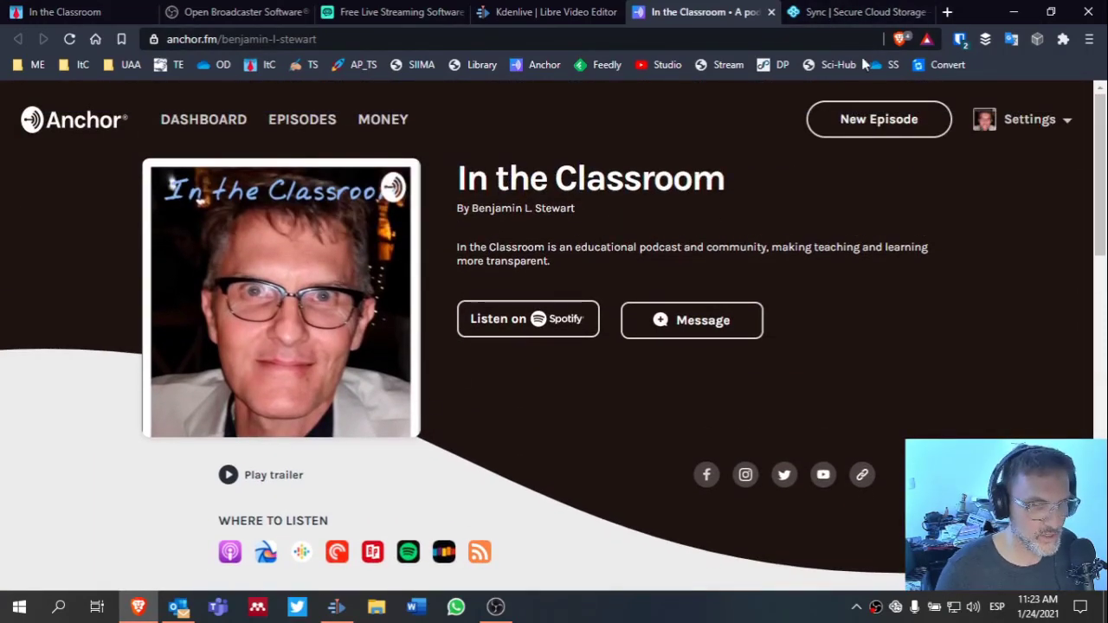
Step: Switch Brave to the Sync.com secure cloud storage site with its 5 GB free sign-up form
{"action": "left_click", "coordinate": [835, 19]}
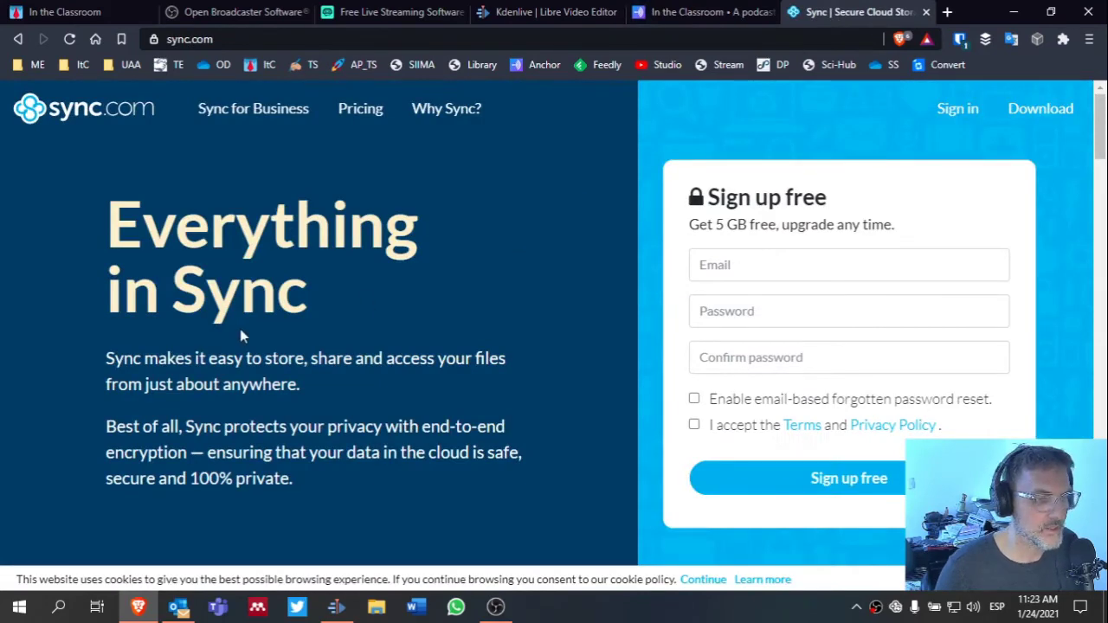